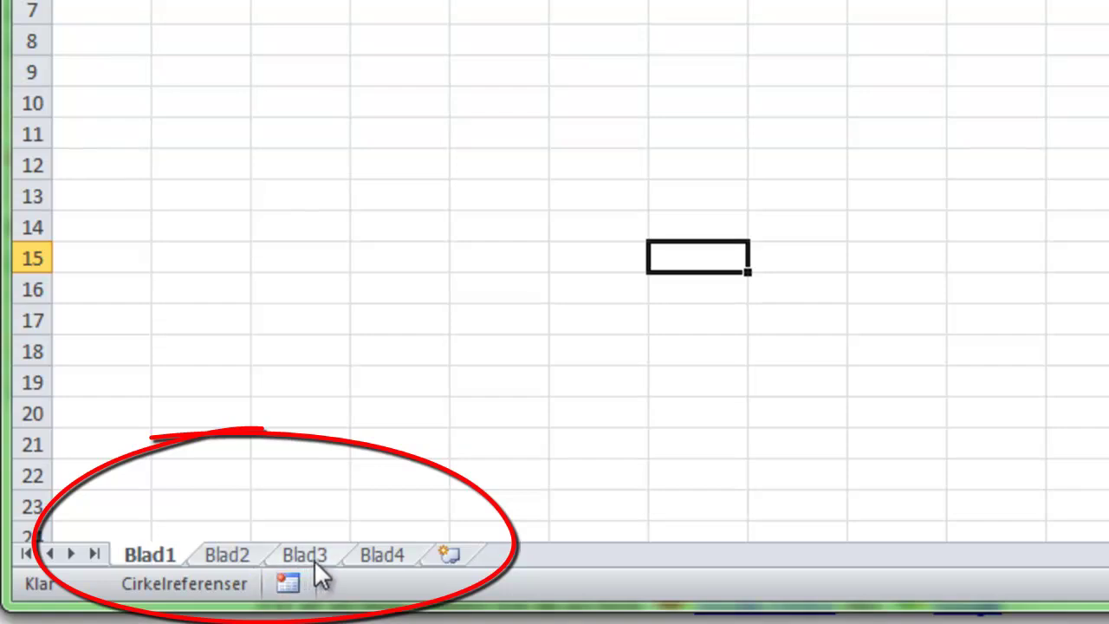
# Step: Look through the Blad3, Blad2 and Blad1 tabs, then settle on Blad2 with the example tables
pyautogui.click(310, 555)
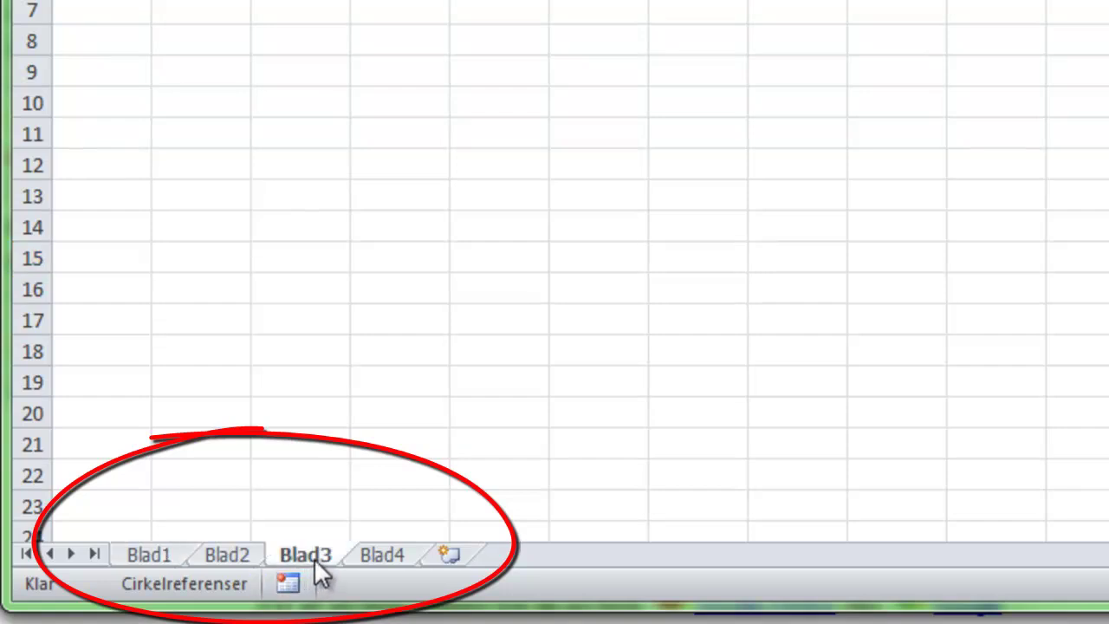
pyautogui.click(227, 556)
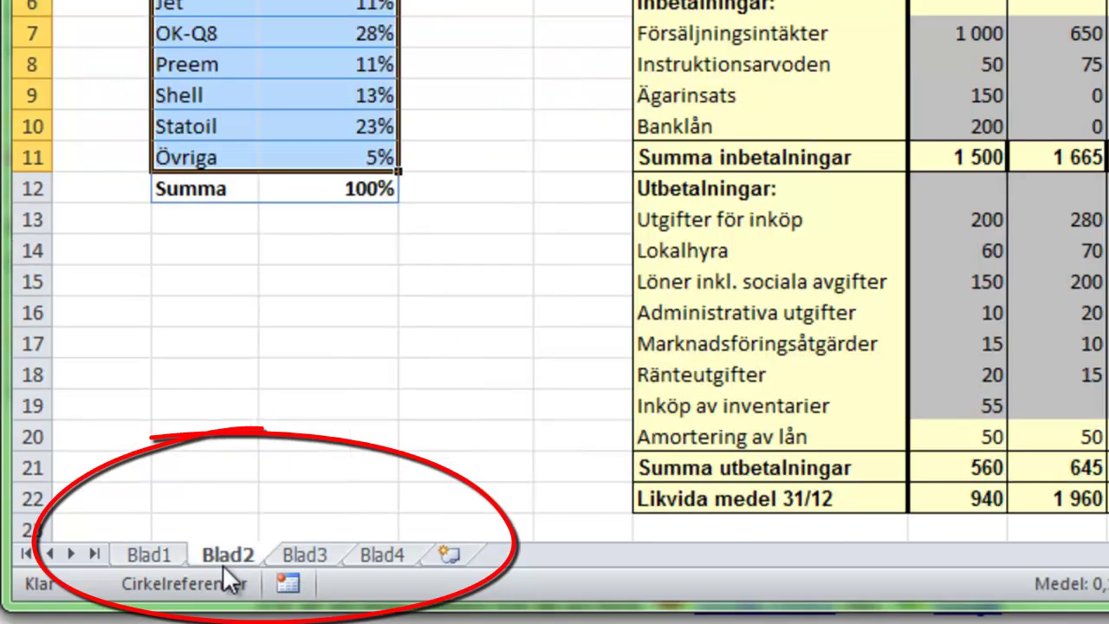
pyautogui.click(155, 556)
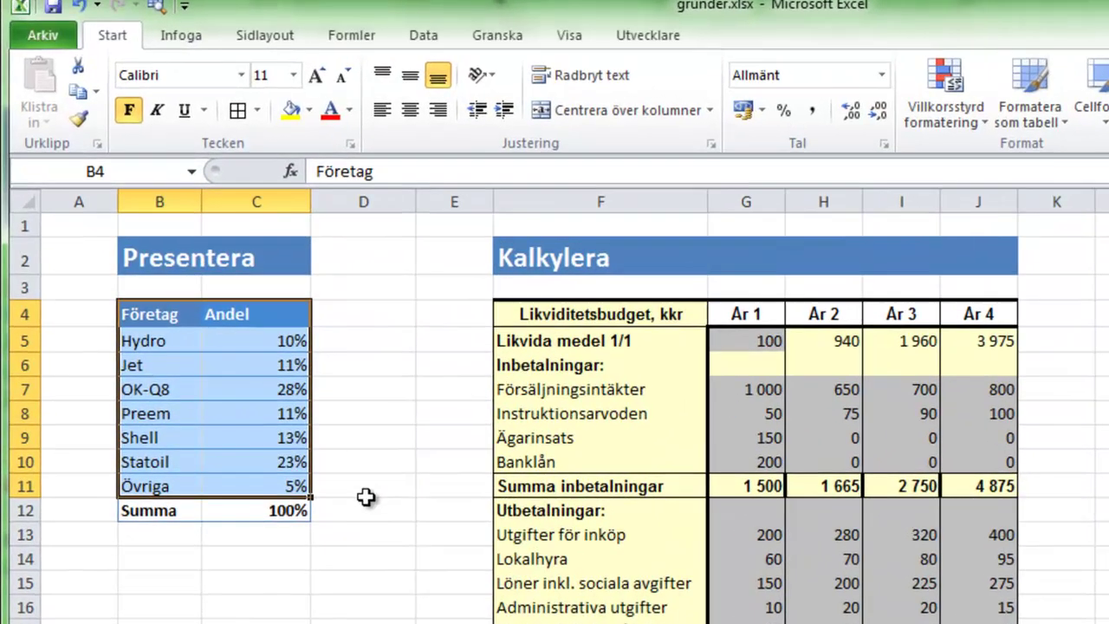
pyautogui.click(298, 413)
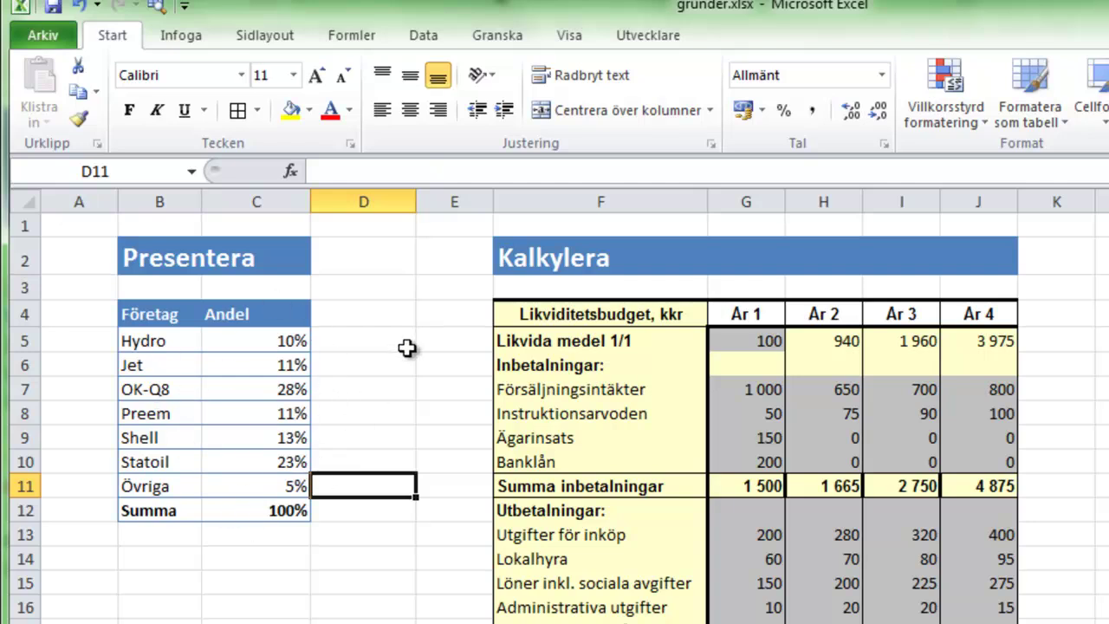
pyautogui.moveTo(153, 315); pyautogui.dragTo(260, 485)
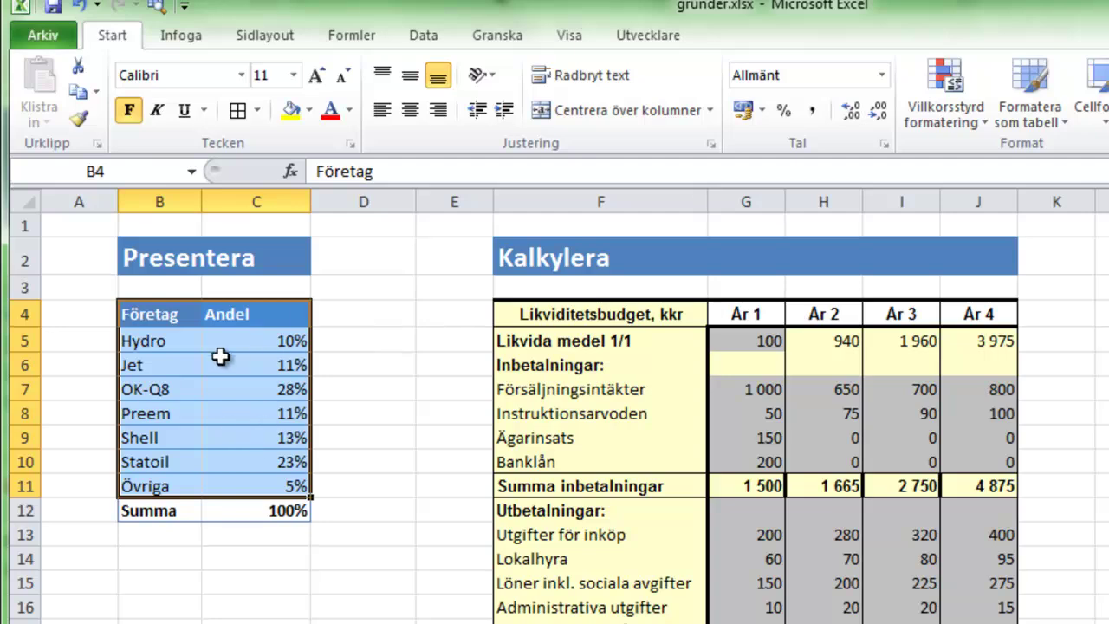
pyautogui.click(187, 36)
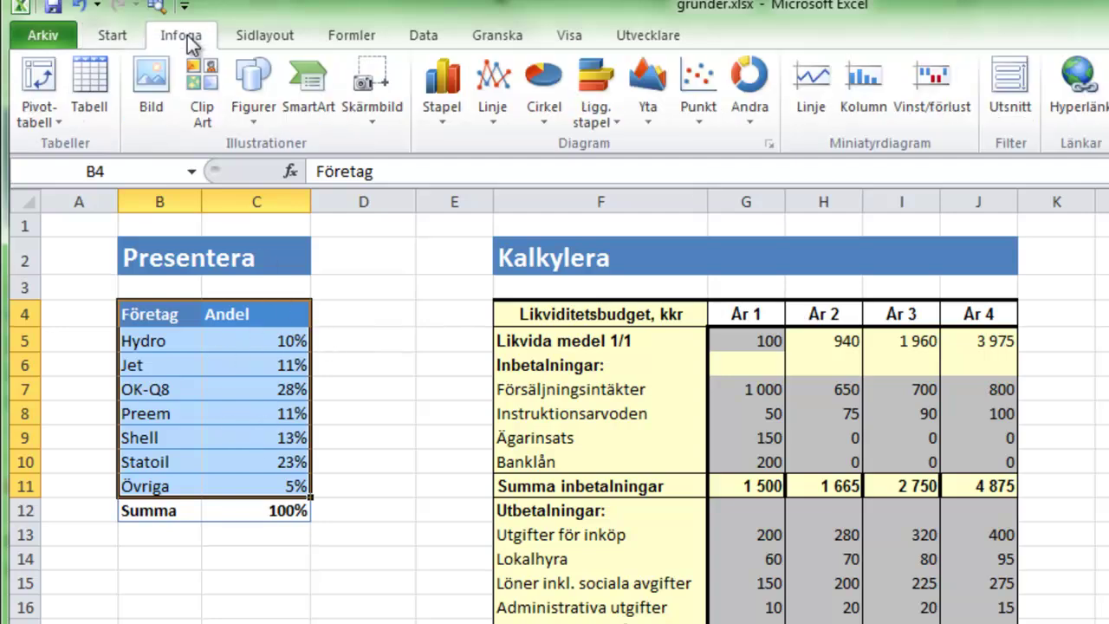
pyautogui.click(535, 91)
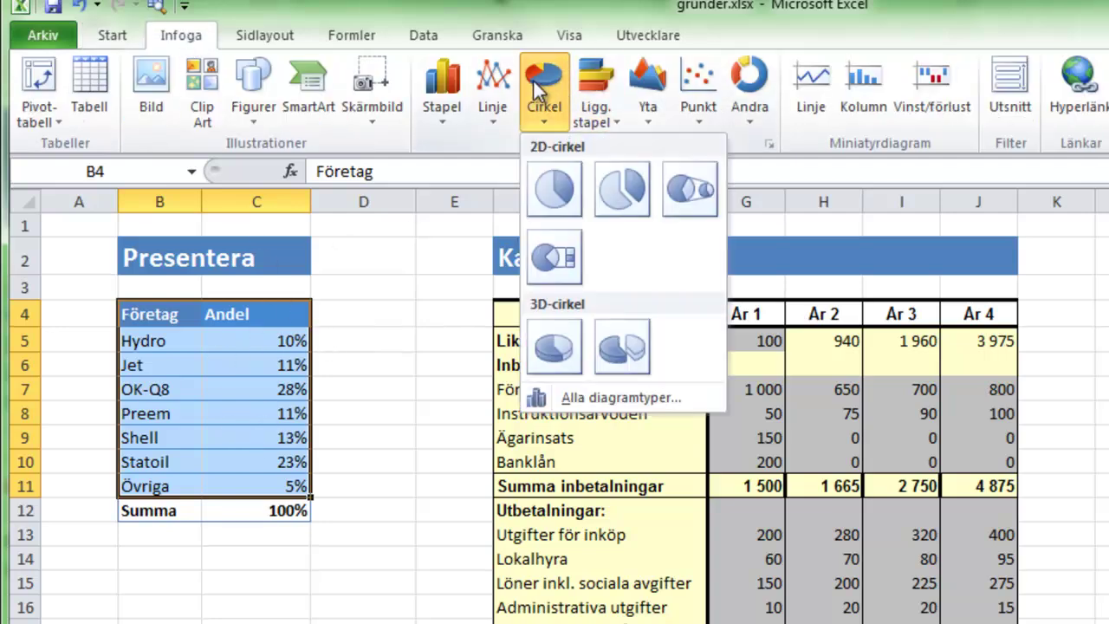
pyautogui.click(555, 189)
pyautogui.moveTo(602, 439); pyautogui.dragTo(435, 357)
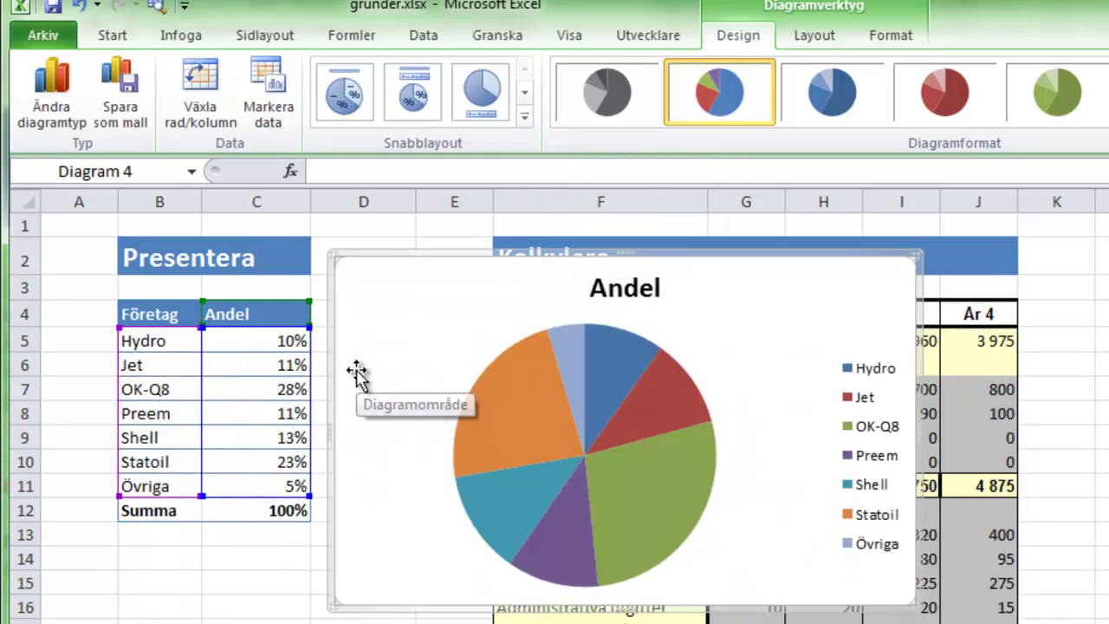
pyautogui.press('Delete')
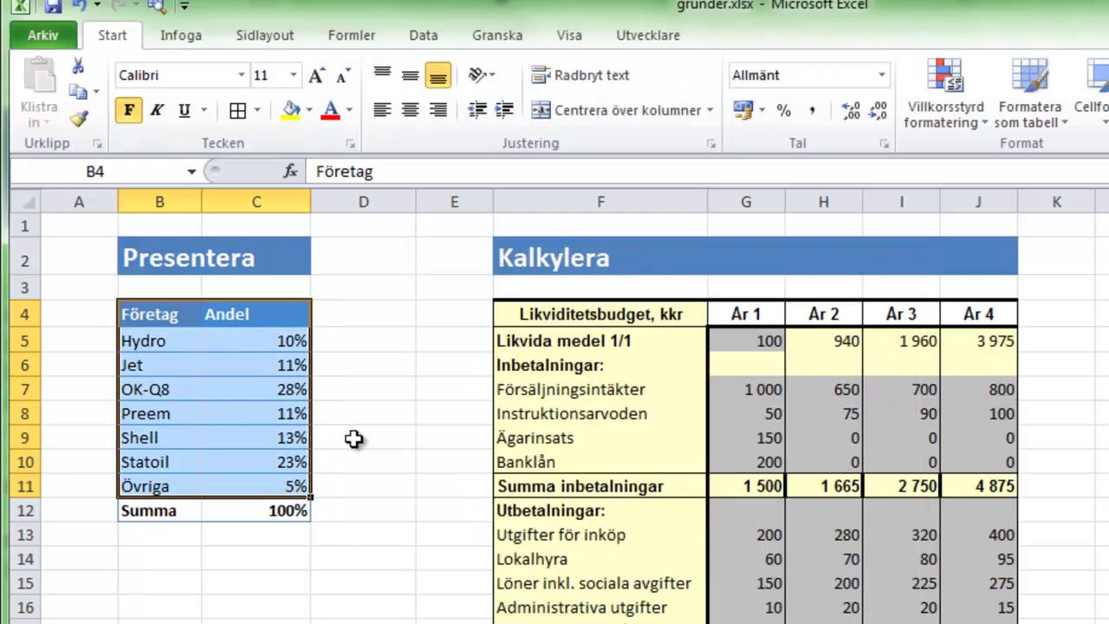
pyautogui.click(367, 509)
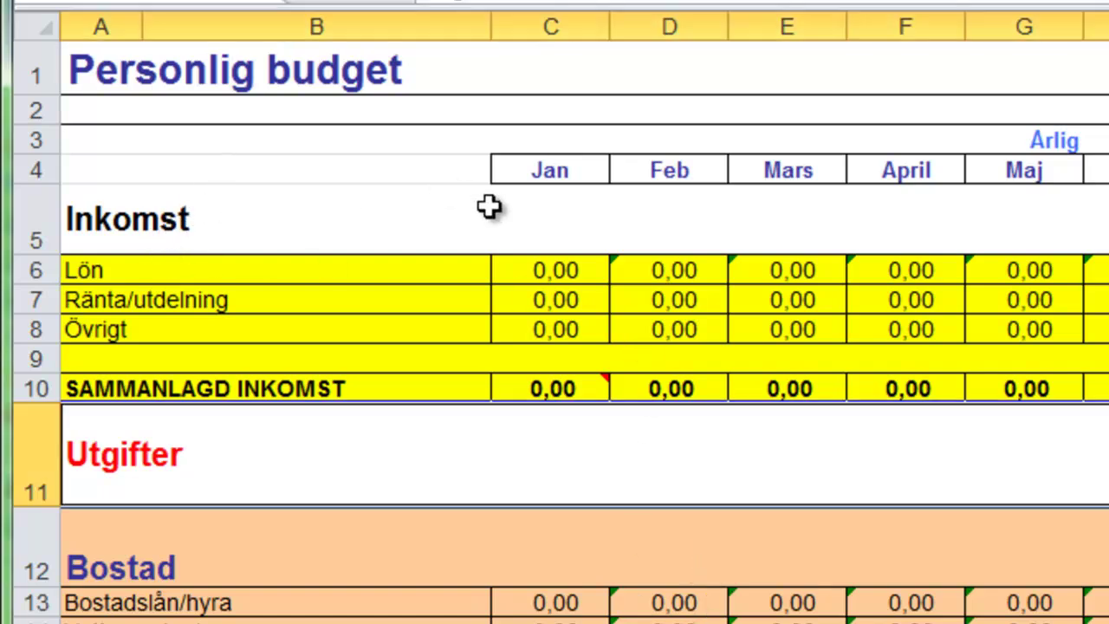
pyautogui.scroll(-1, 279, 439)
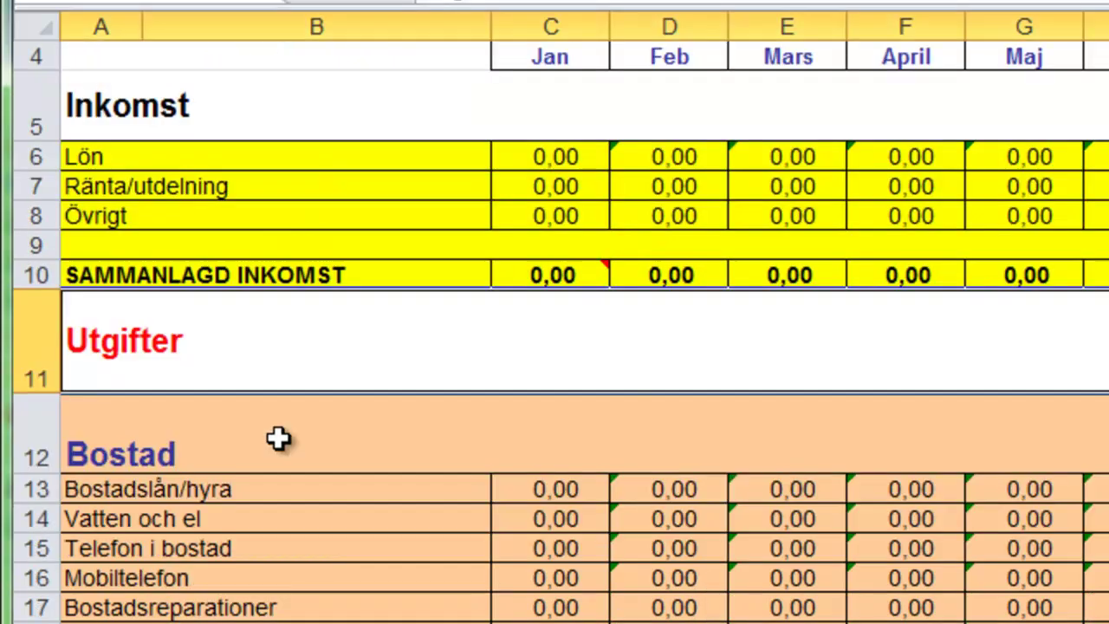
pyautogui.scroll(-2, 280, 436)
pyautogui.scroll(-3, 277, 439)
pyautogui.scroll(-2, 277, 439)
pyautogui.scroll(-1, 278, 439)
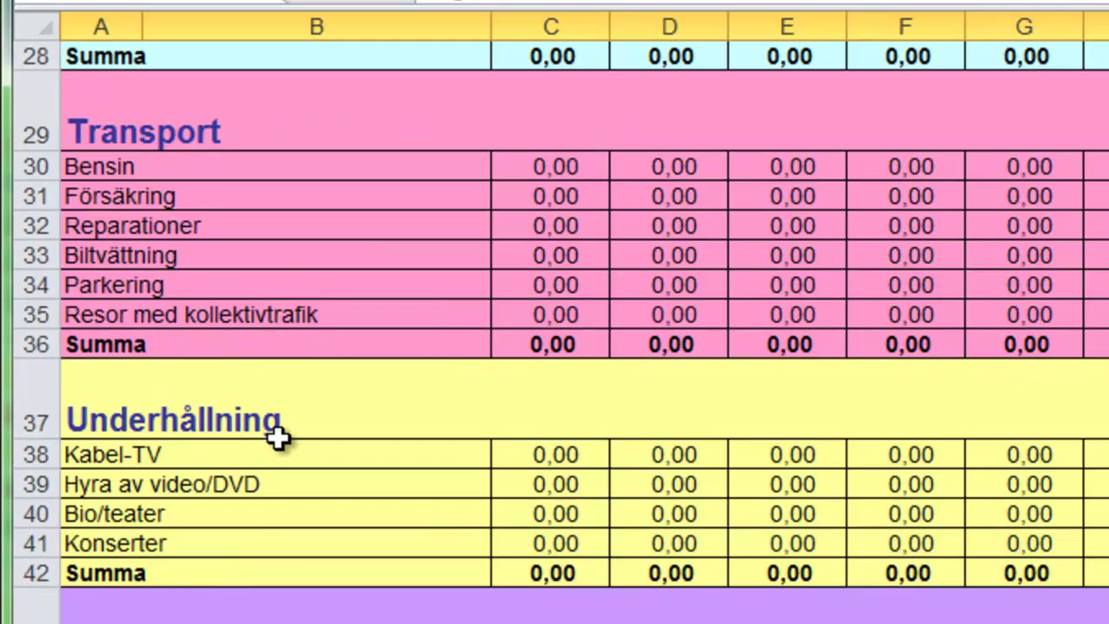
pyautogui.scroll(-1, 277, 439)
pyautogui.scroll(2, 277, 438)
pyautogui.scroll(3, 278, 439)
pyautogui.scroll(2, 277, 439)
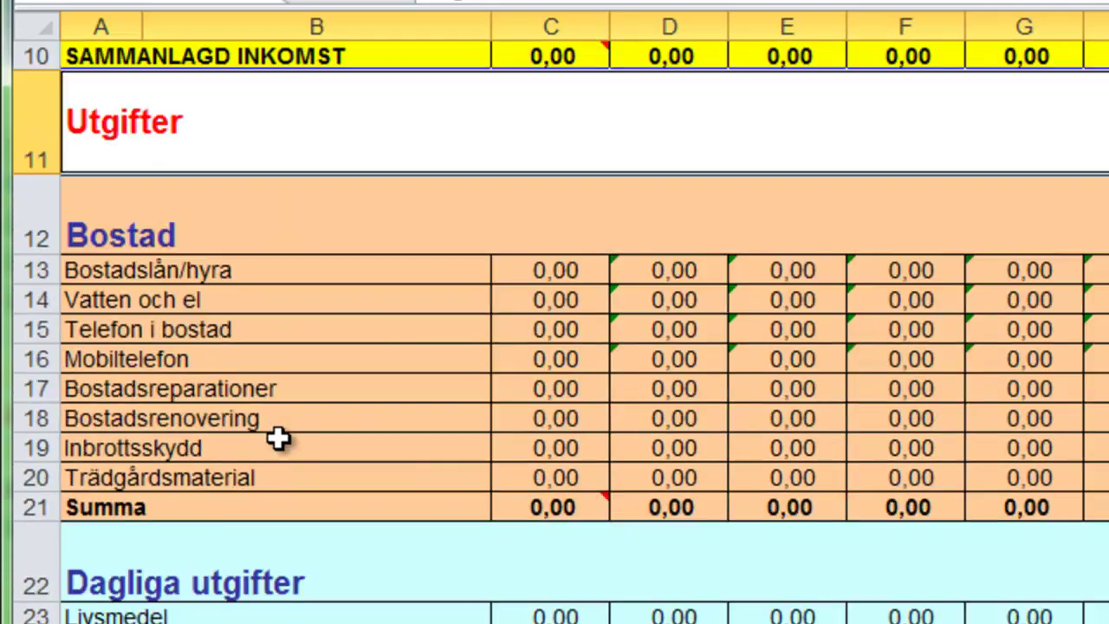
pyautogui.scroll(-1, 277, 439)
pyautogui.scroll(2, 277, 439)
pyautogui.scroll(2, 297, 436)
pyautogui.scroll(-1, 297, 436)
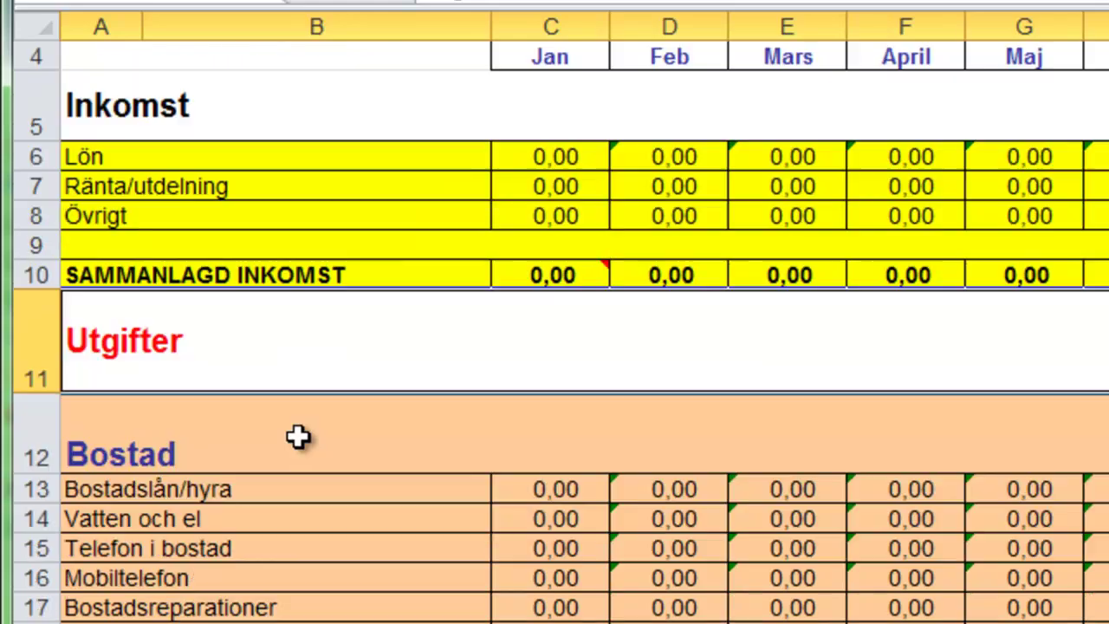
pyautogui.scroll(-4, 297, 436)
pyautogui.scroll(-1, 297, 437)
pyautogui.scroll(-5, 297, 438)
pyautogui.scroll(-6, 297, 437)
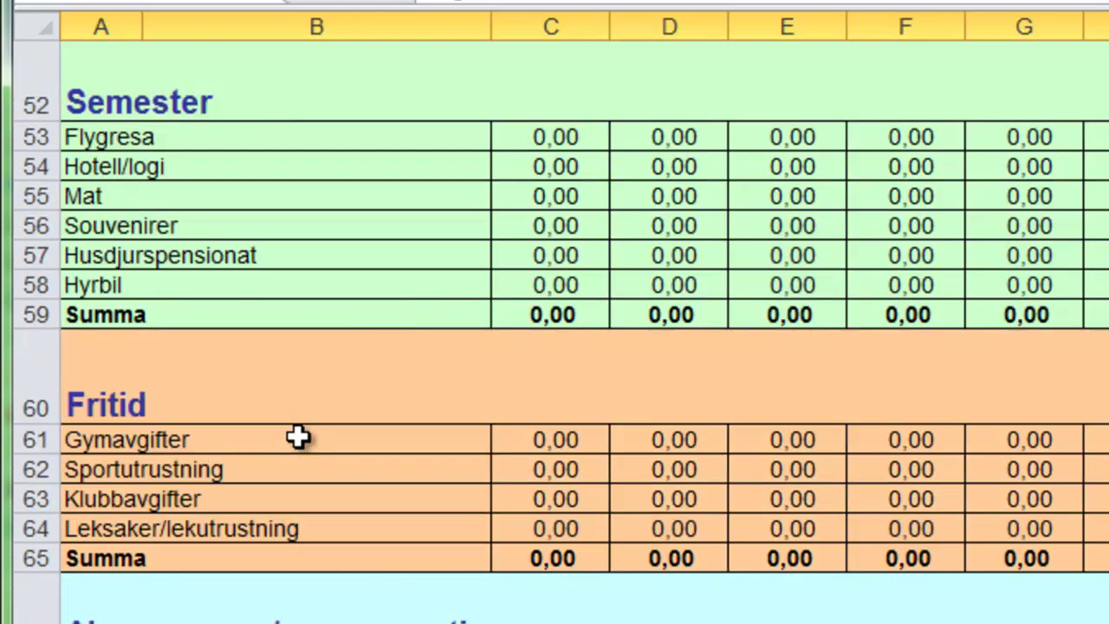
pyautogui.scroll(-4, 297, 437)
pyautogui.scroll(-3, 297, 438)
pyautogui.scroll(-2, 298, 437)
pyautogui.scroll(-2, 297, 437)
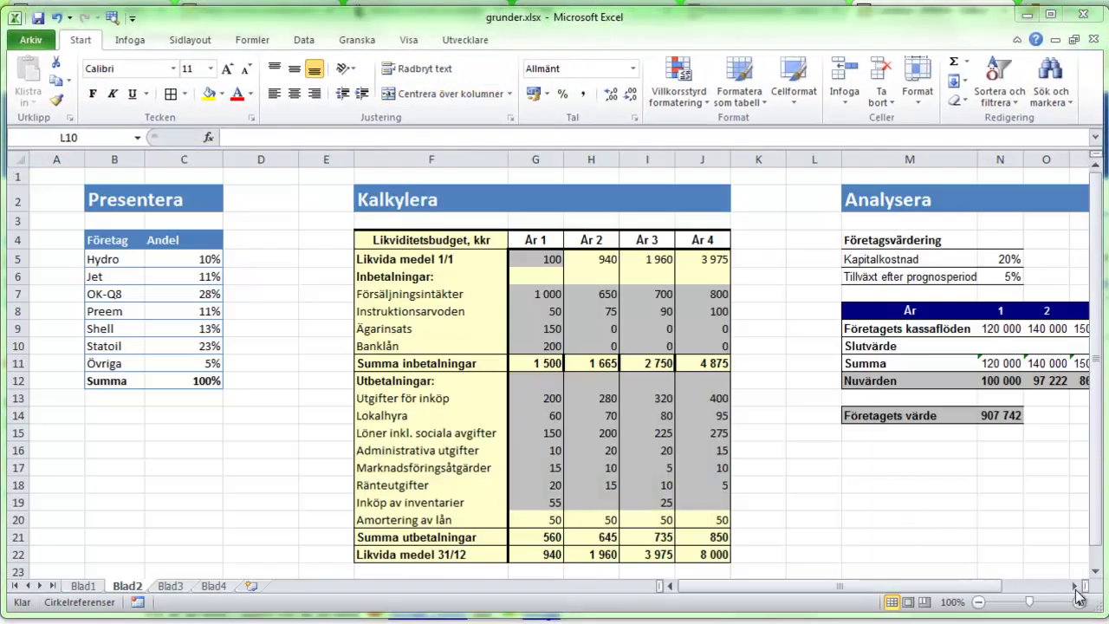
# Step: Scroll the sheet horizontally to view the Analysera table
pyautogui.click(1077, 586)
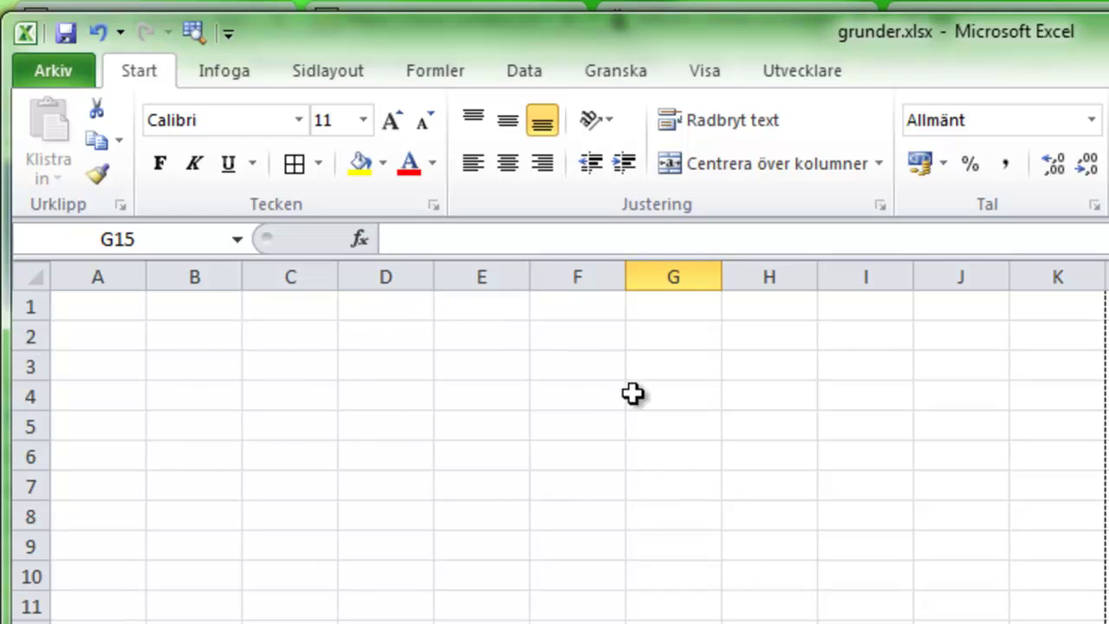
pyautogui.click(319, 408)
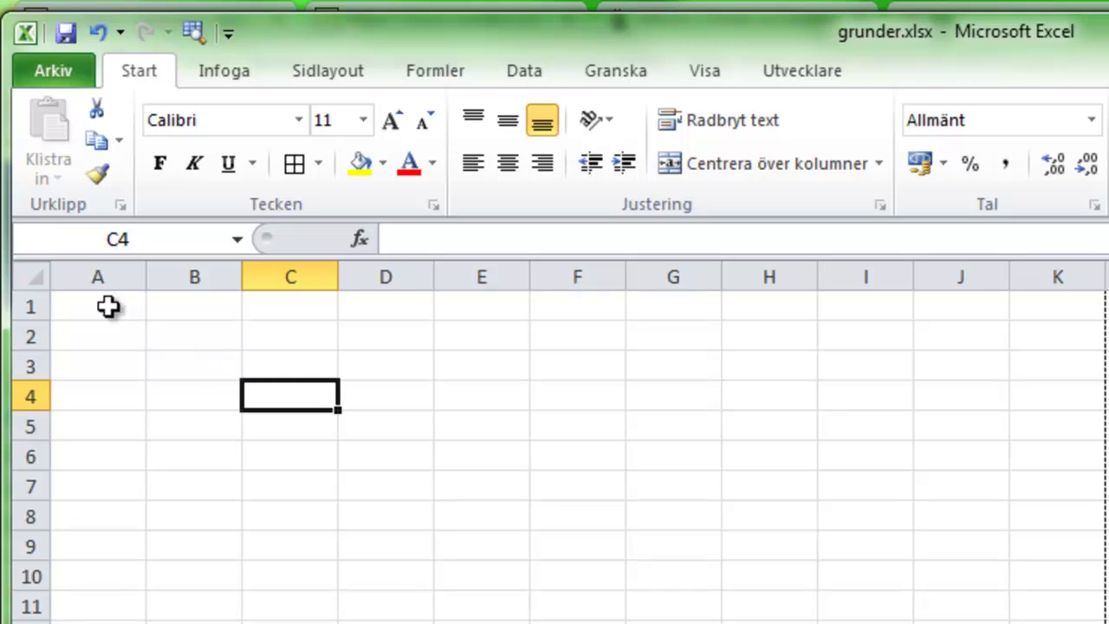
pyautogui.click(98, 276)
pyautogui.click(193, 277)
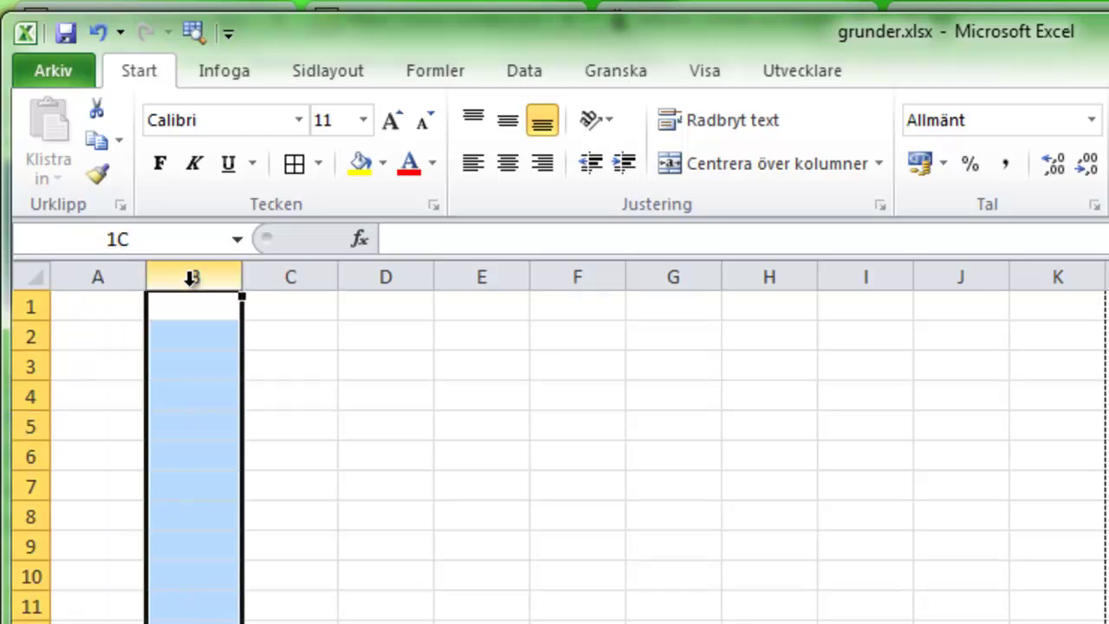
pyautogui.click(285, 270)
pyautogui.click(396, 273)
pyautogui.click(470, 273)
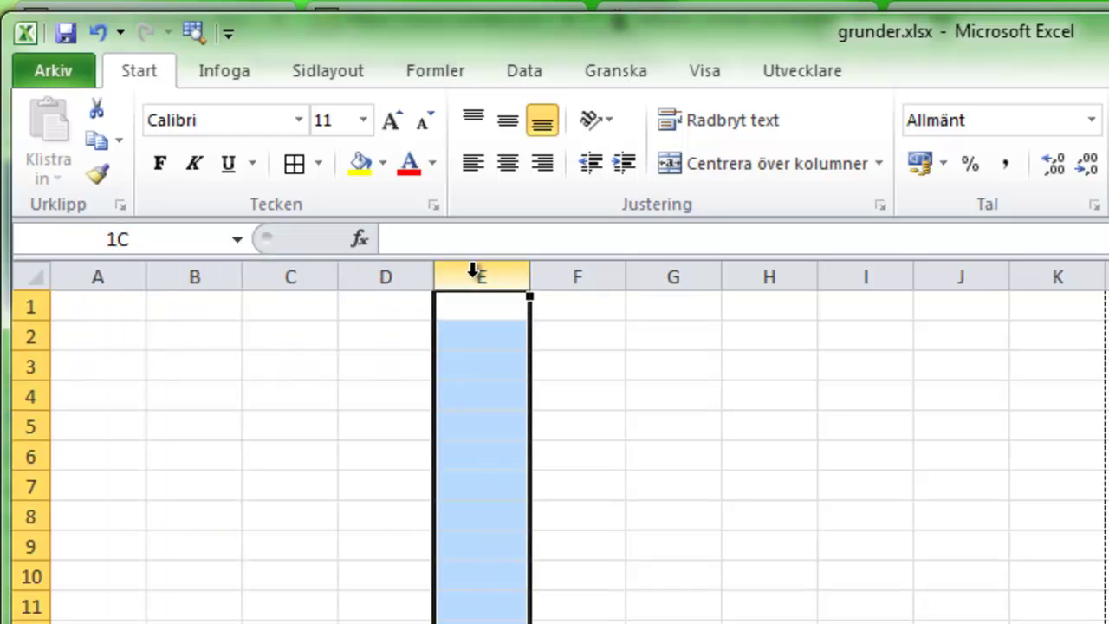
pyautogui.click(24, 305)
pyautogui.click(26, 337)
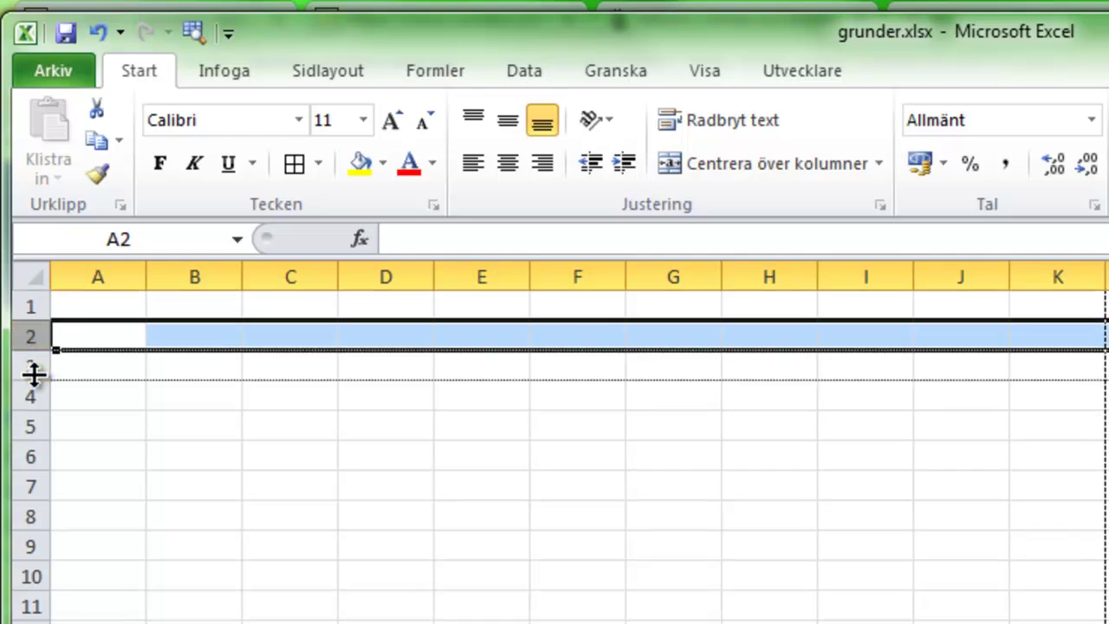
pyautogui.click(90, 309)
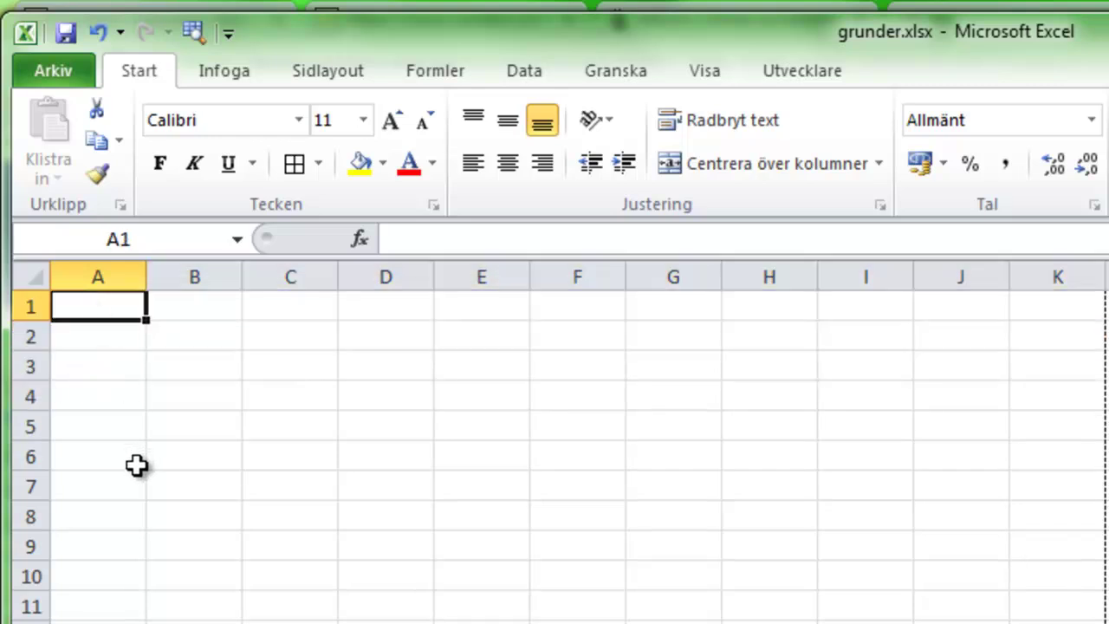
pyautogui.click(205, 340)
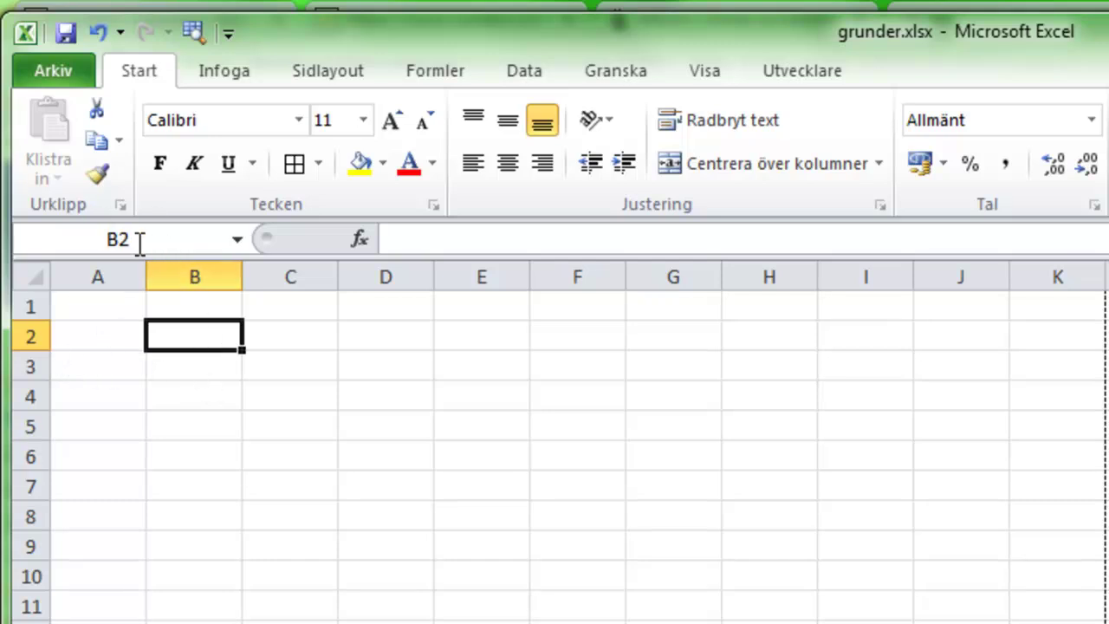
pyautogui.click(587, 517)
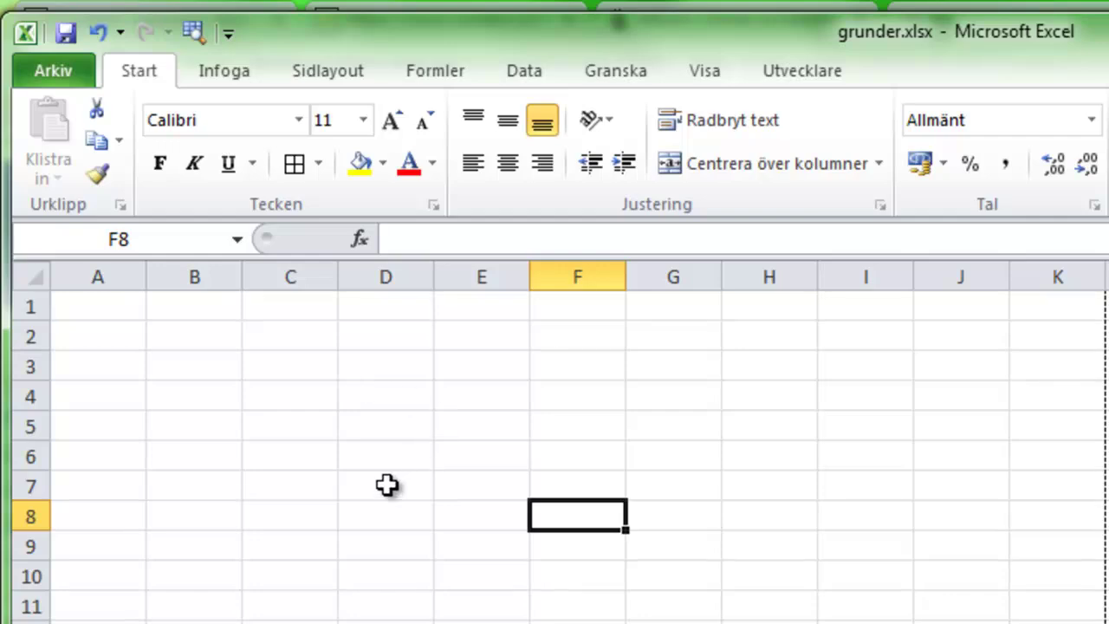
pyautogui.click(312, 396)
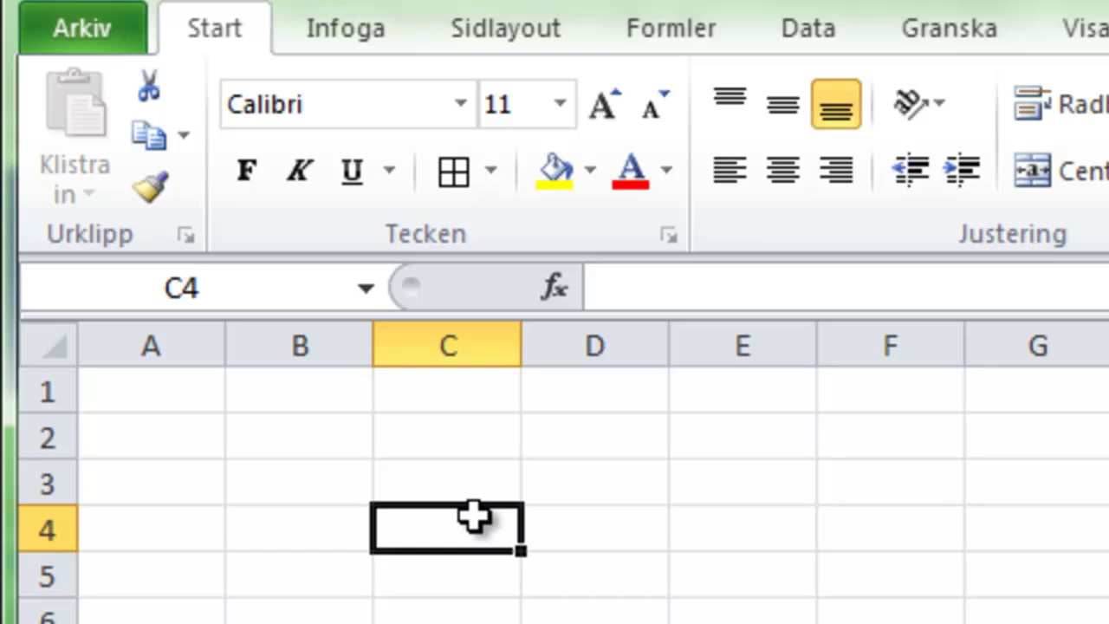
# Step: Enter 10 in C4 and 30 in D4, and sum them in E4 with =C4+D4
pyautogui.write('10')
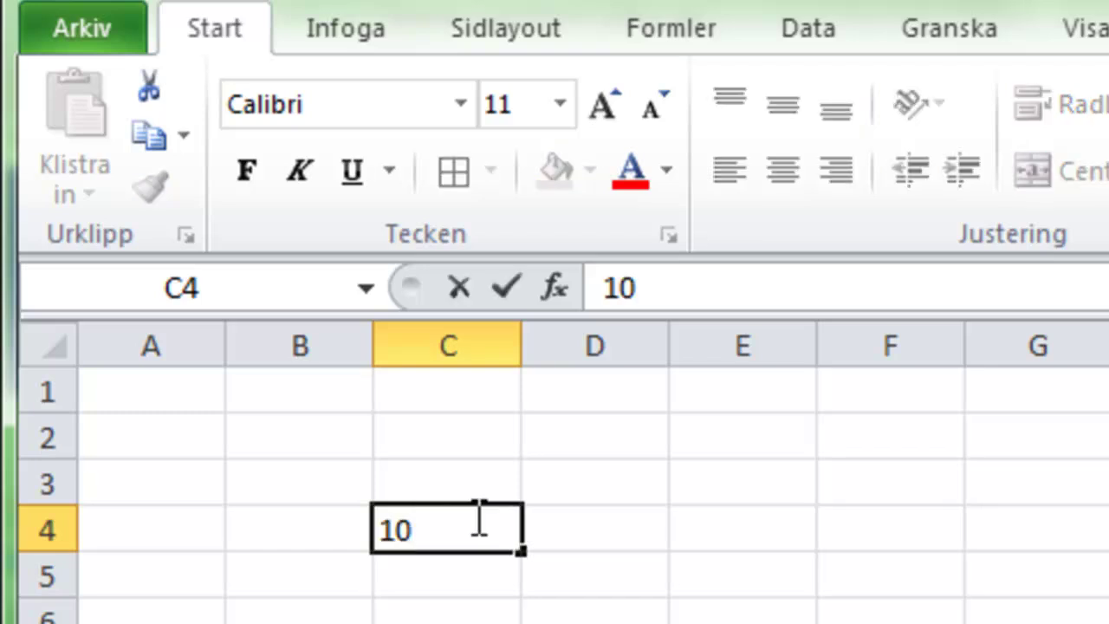
pyautogui.press('Return')
pyautogui.click(664, 517)
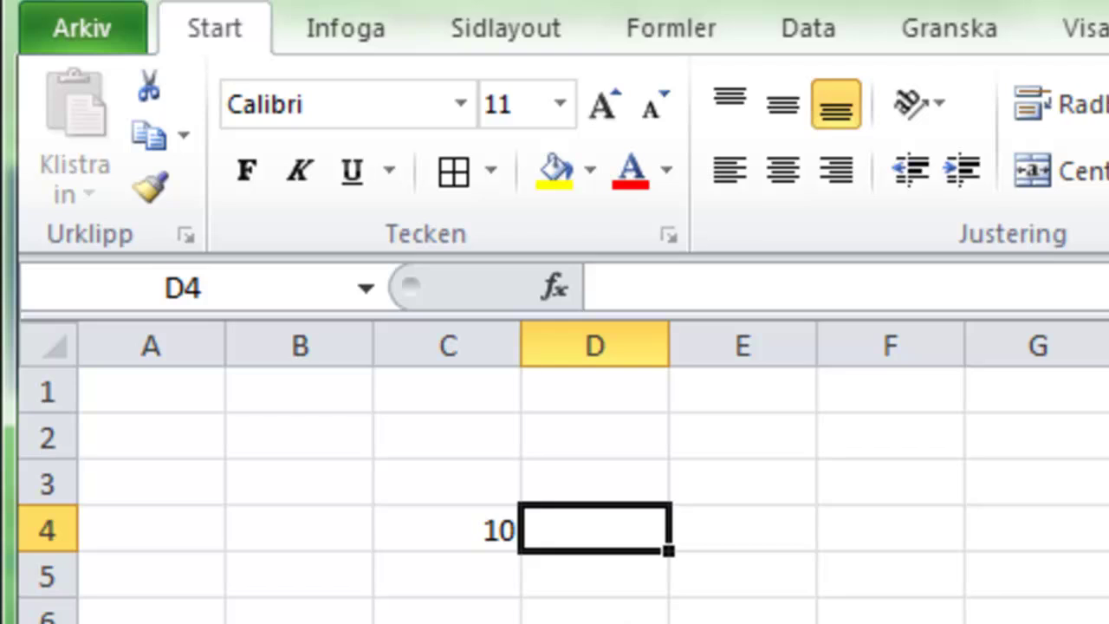
pyautogui.write('30')
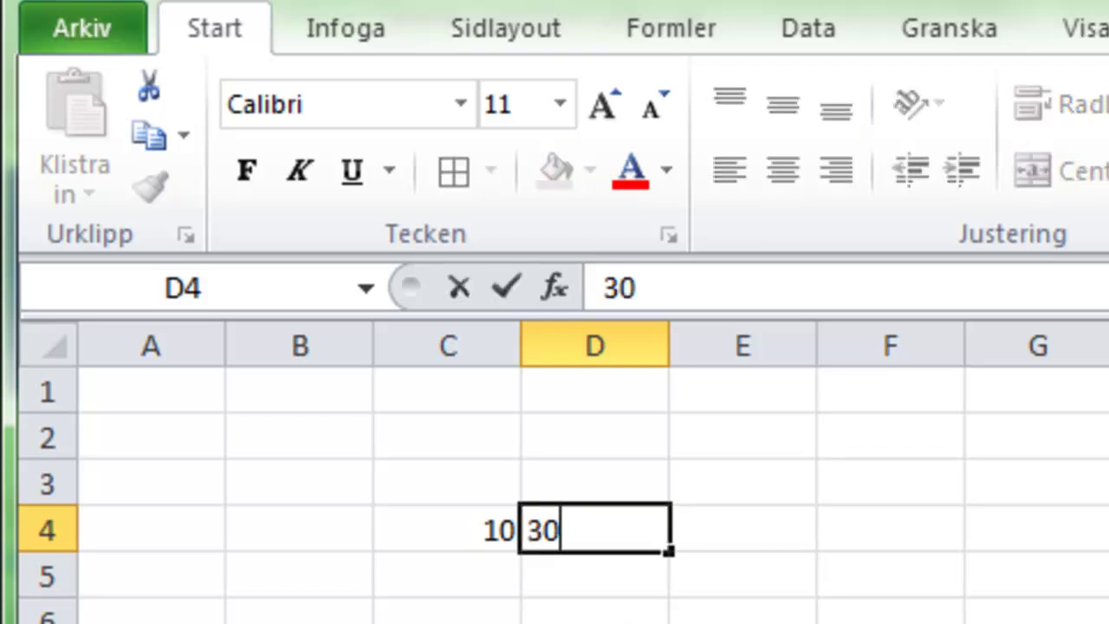
pyautogui.click(745, 623)
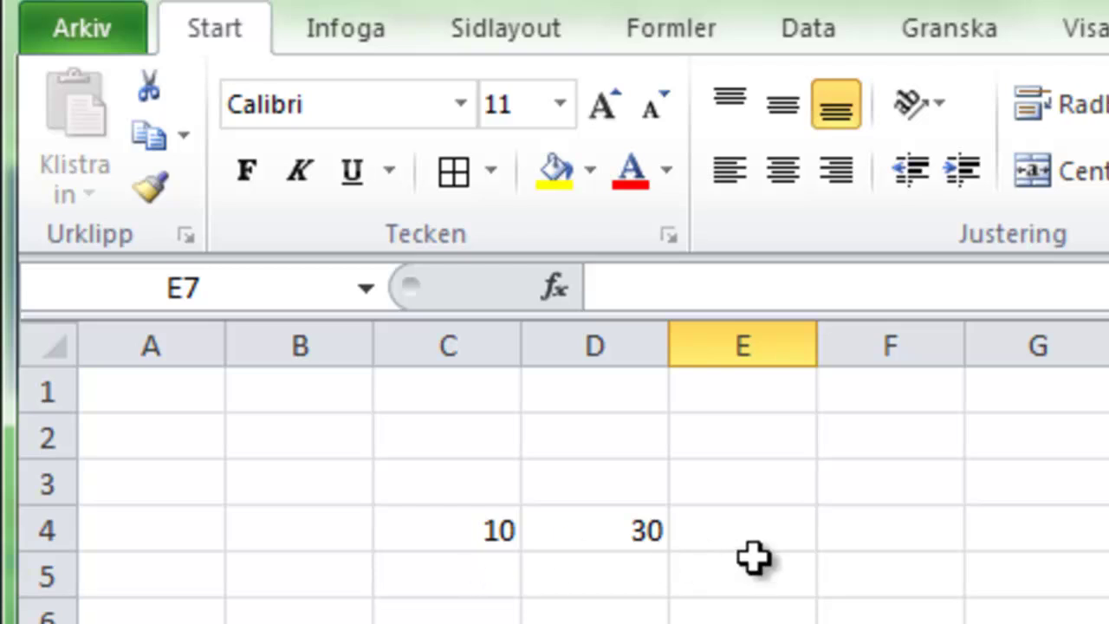
pyautogui.click(758, 530)
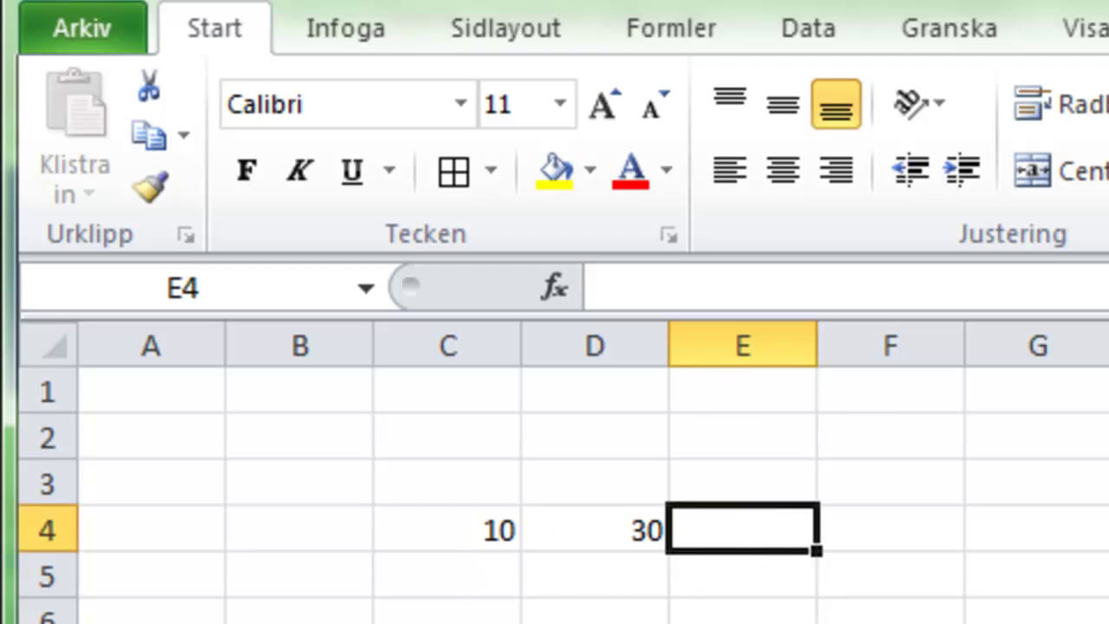
pyautogui.write('=')
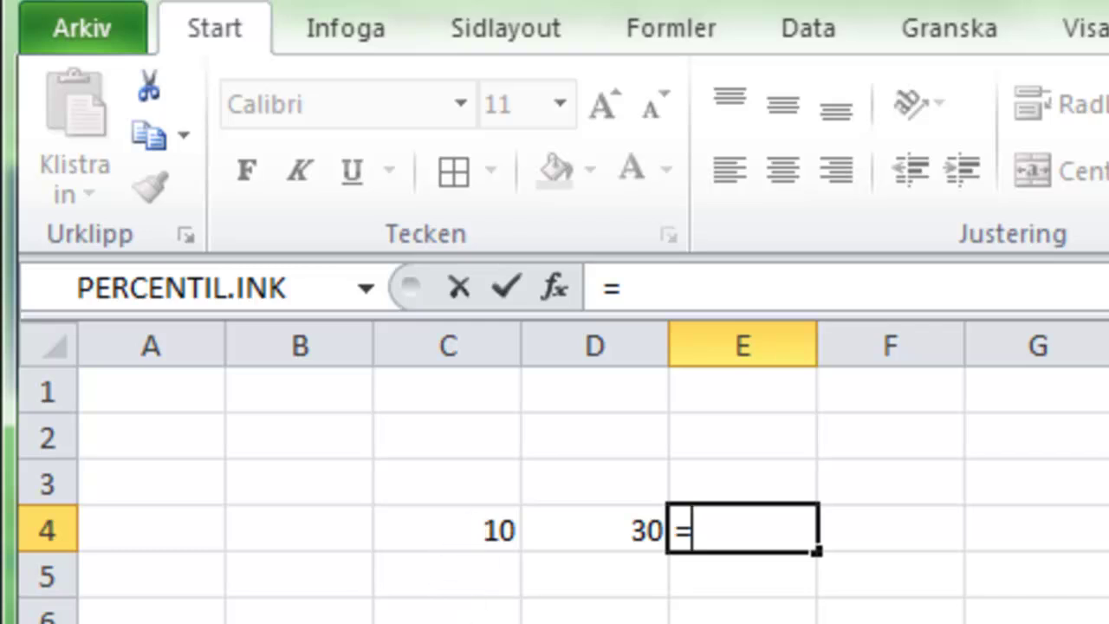
pyautogui.write('c4')
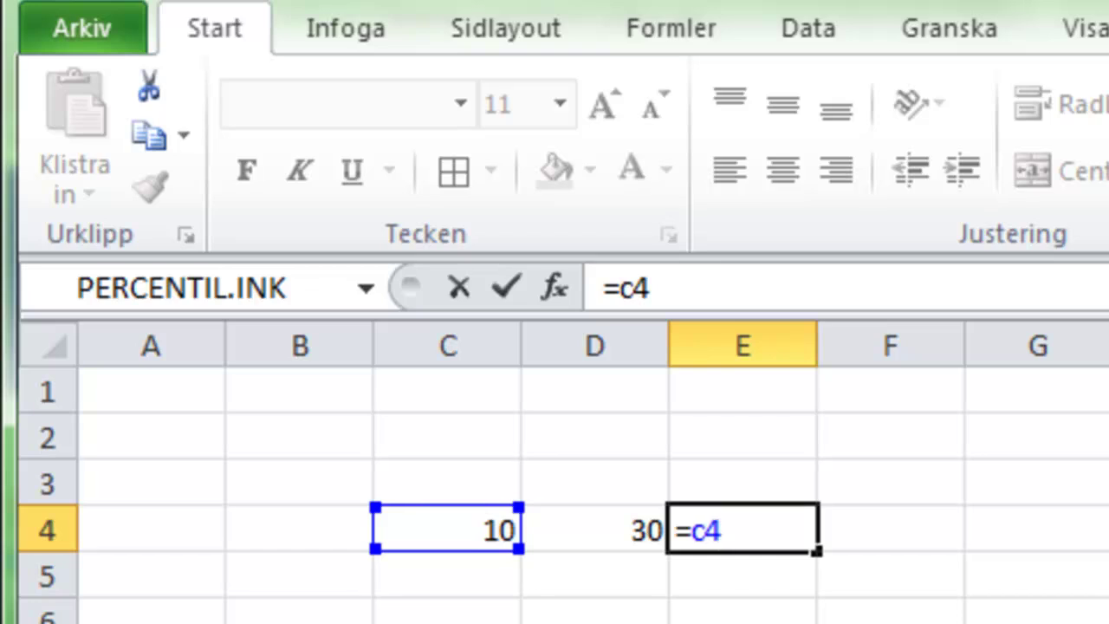
pyautogui.write('+')
pyautogui.click(594, 532)
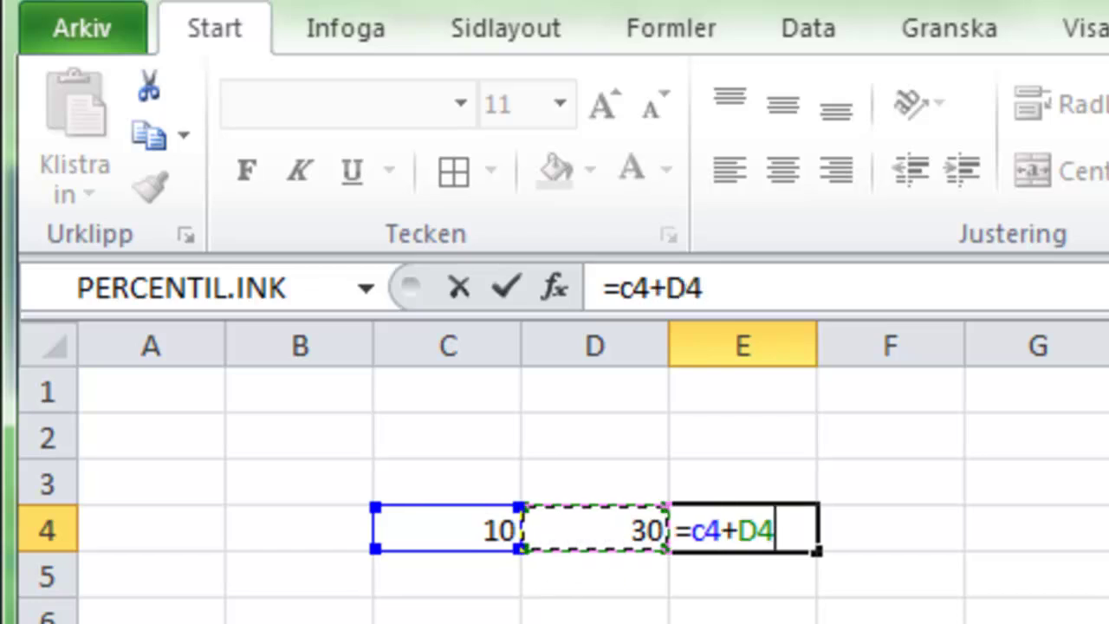
pyautogui.press('Return')
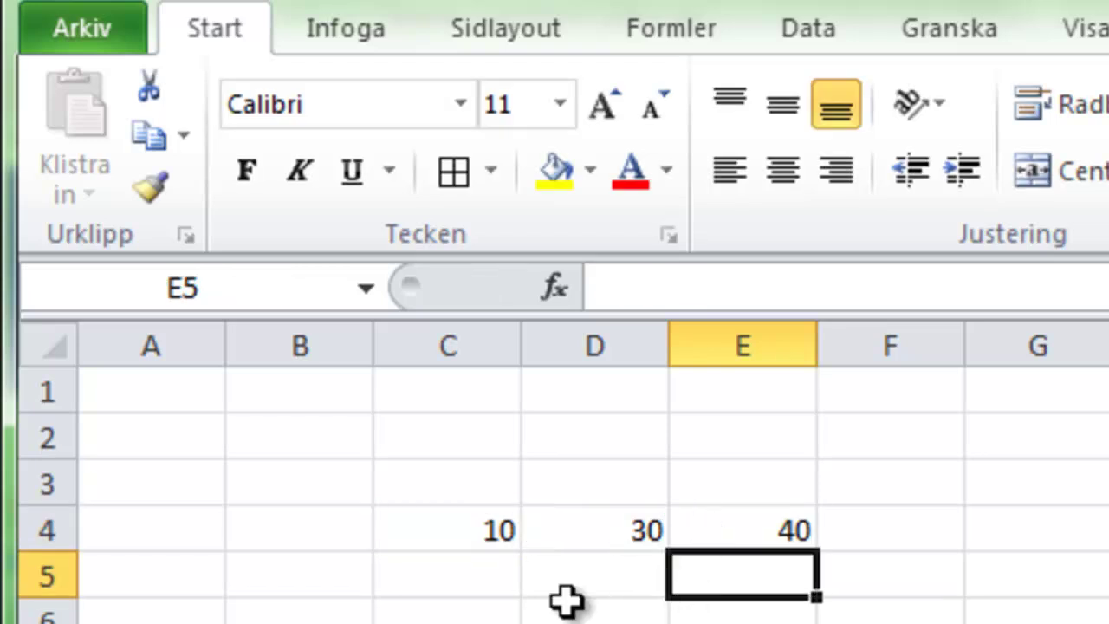
# Step: Change C4 to 30 so E4 updates, and type 'text' in C3
pyautogui.click(483, 542)
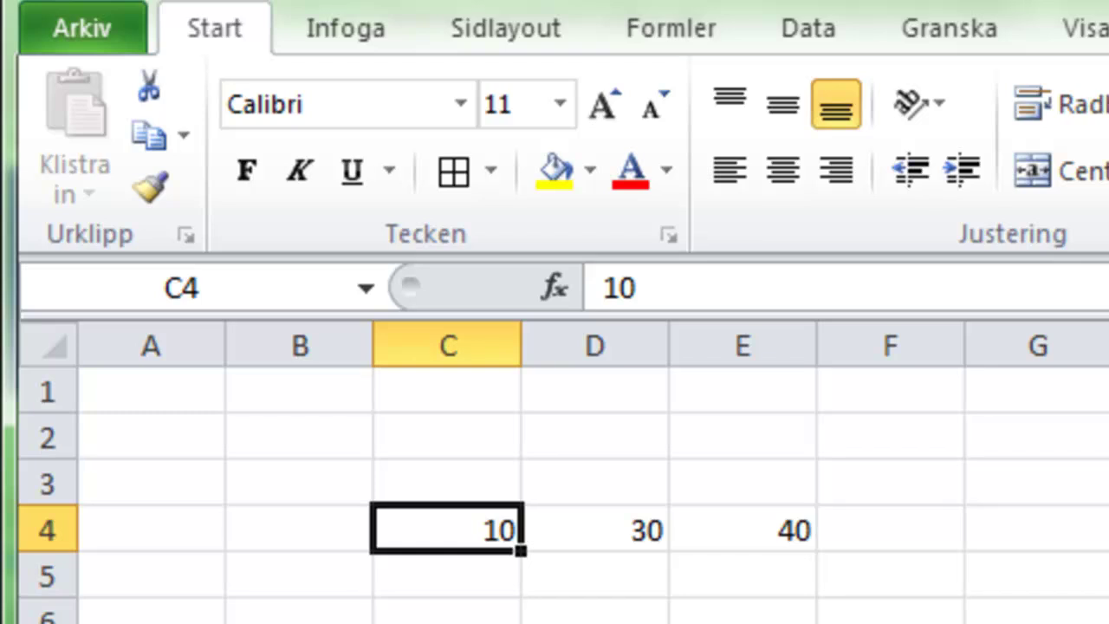
pyautogui.write('30')
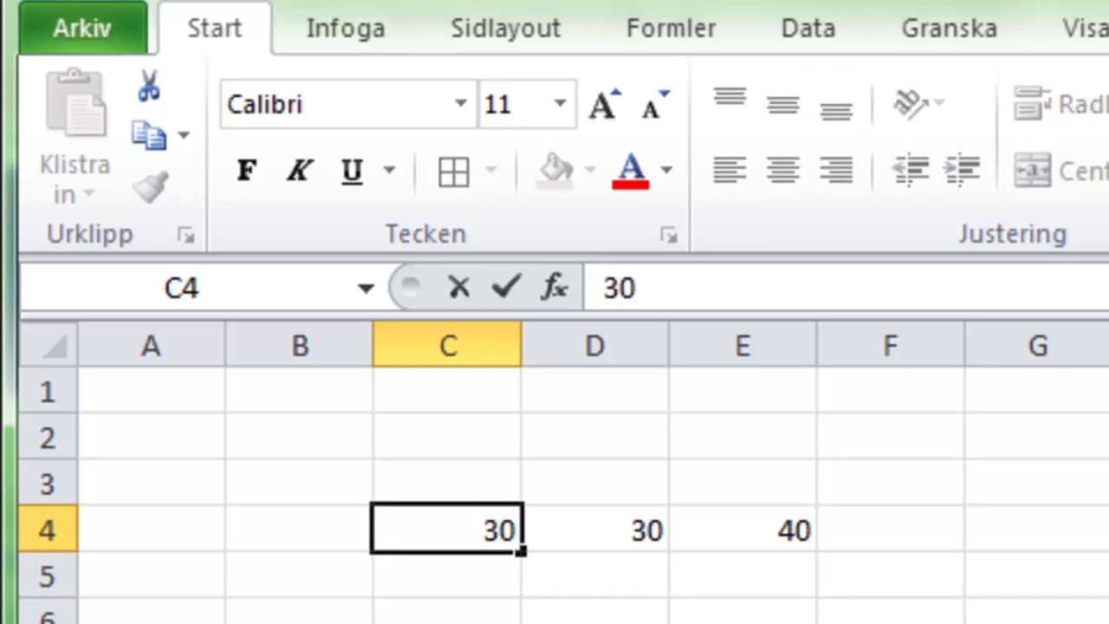
pyautogui.press('Return')
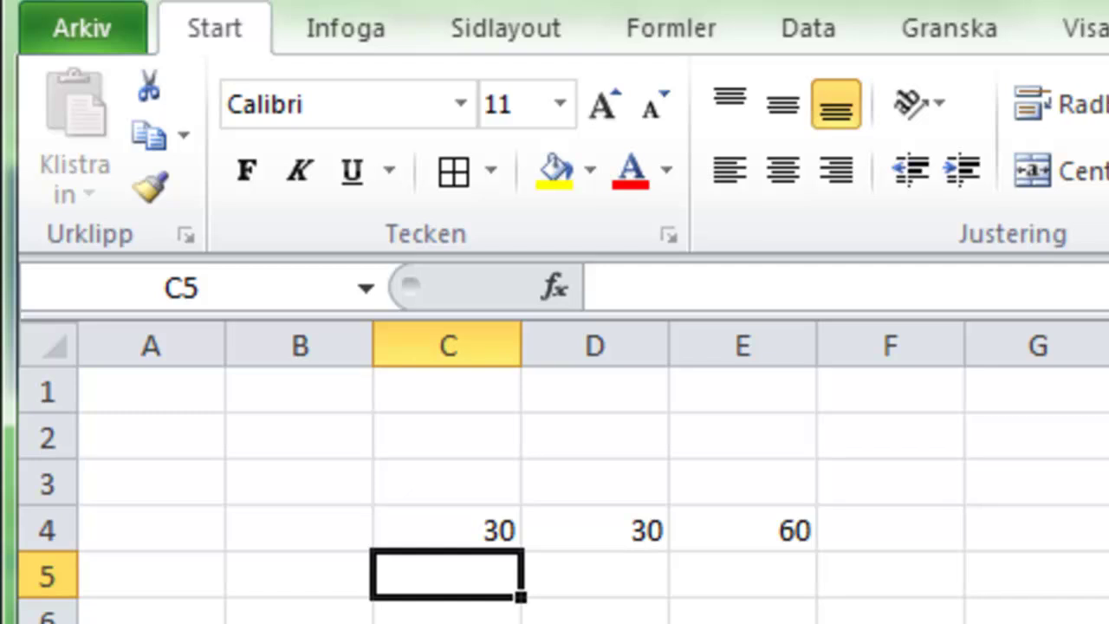
pyautogui.click(494, 479)
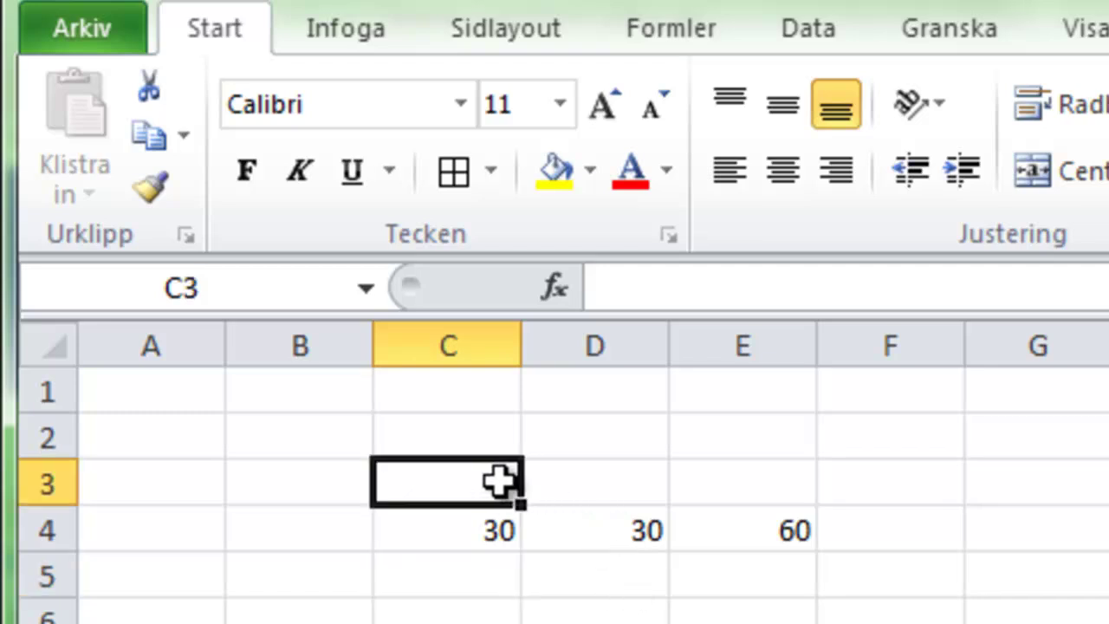
pyautogui.write('text')
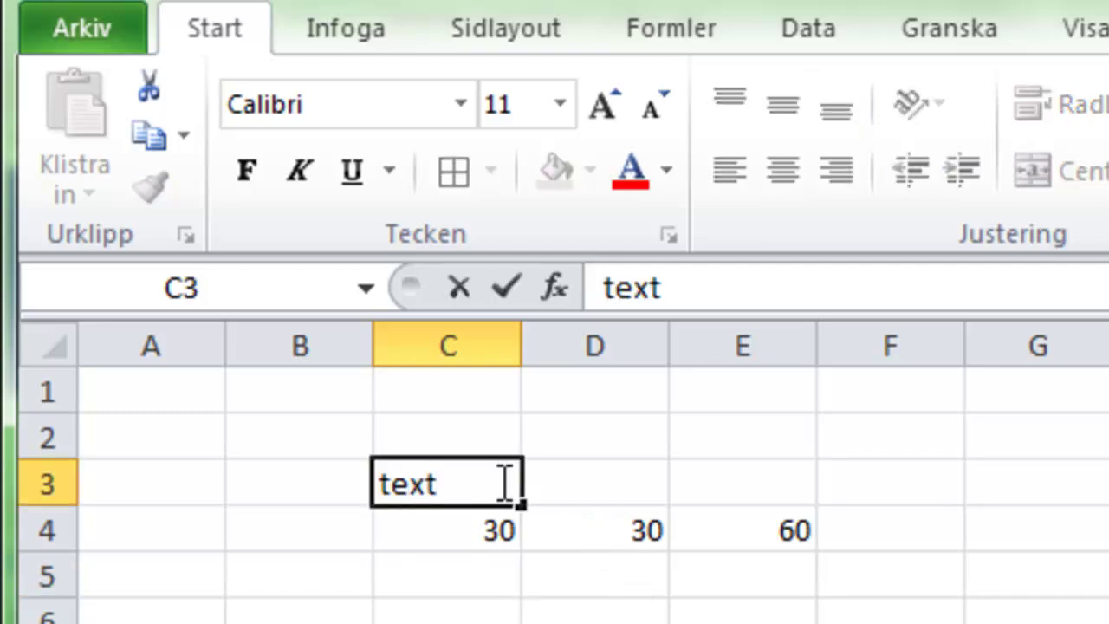
pyautogui.press('Return')
# Step: Delete all the test values in the range B3:F6
pyautogui.click(890, 619)
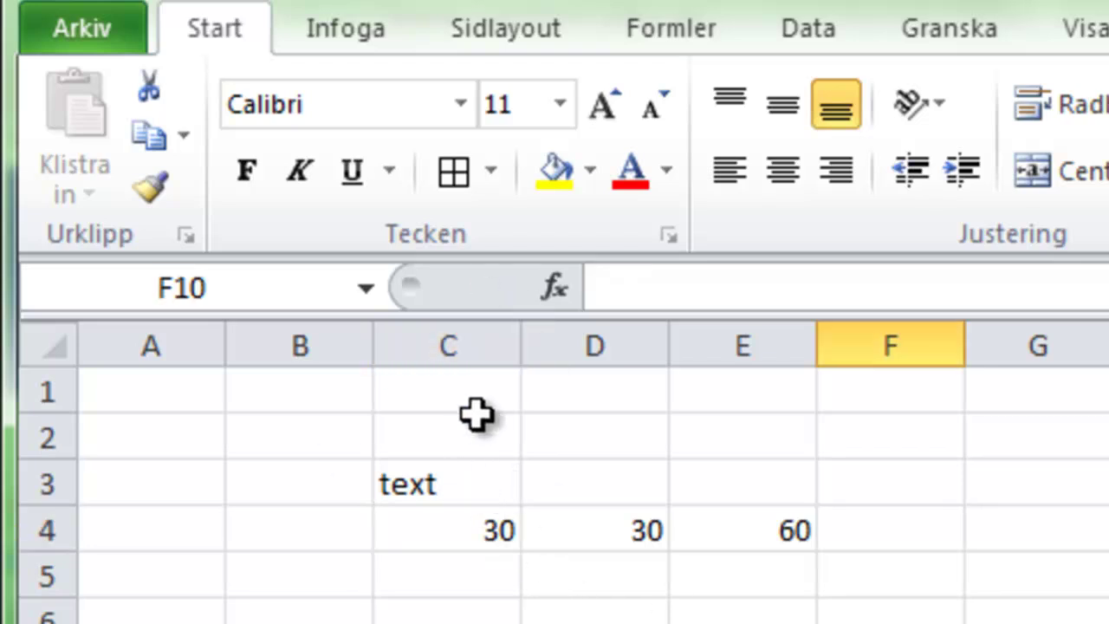
pyautogui.moveTo(342, 459); pyautogui.dragTo(908, 617)
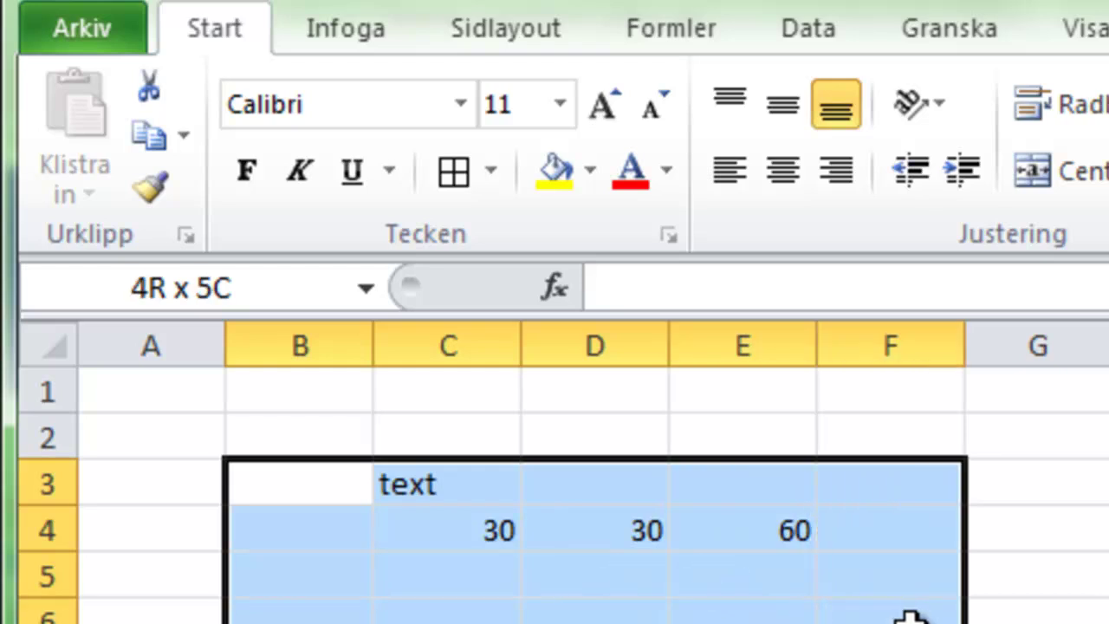
pyautogui.press('Delete')
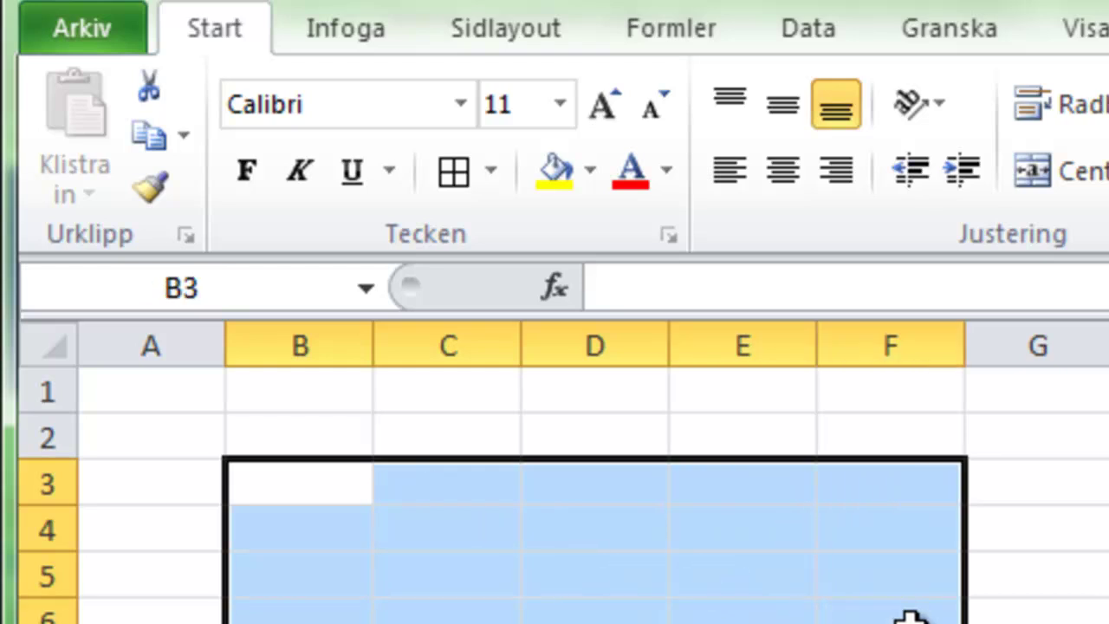
pyautogui.click(500, 531)
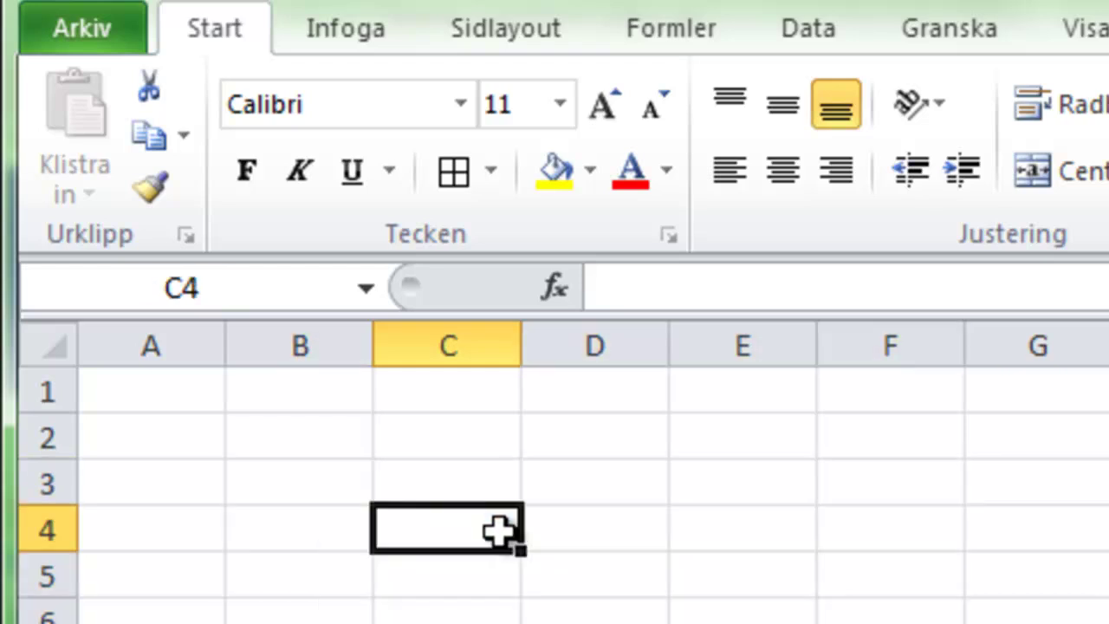
pyautogui.write('333333333333333')
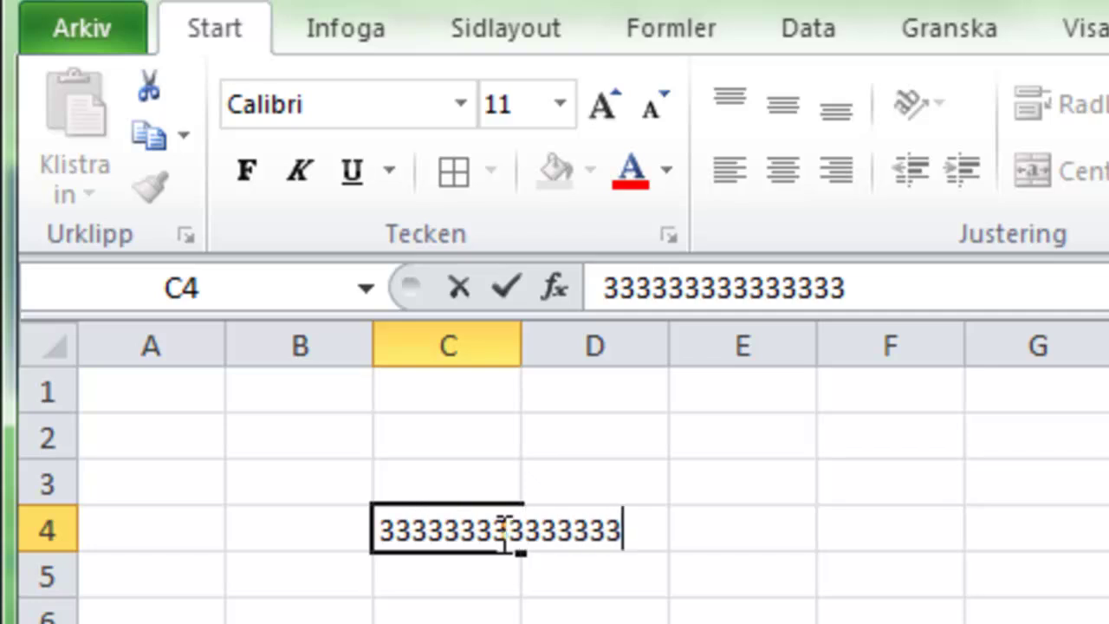
pyautogui.write('r353')
pyautogui.press('Return')
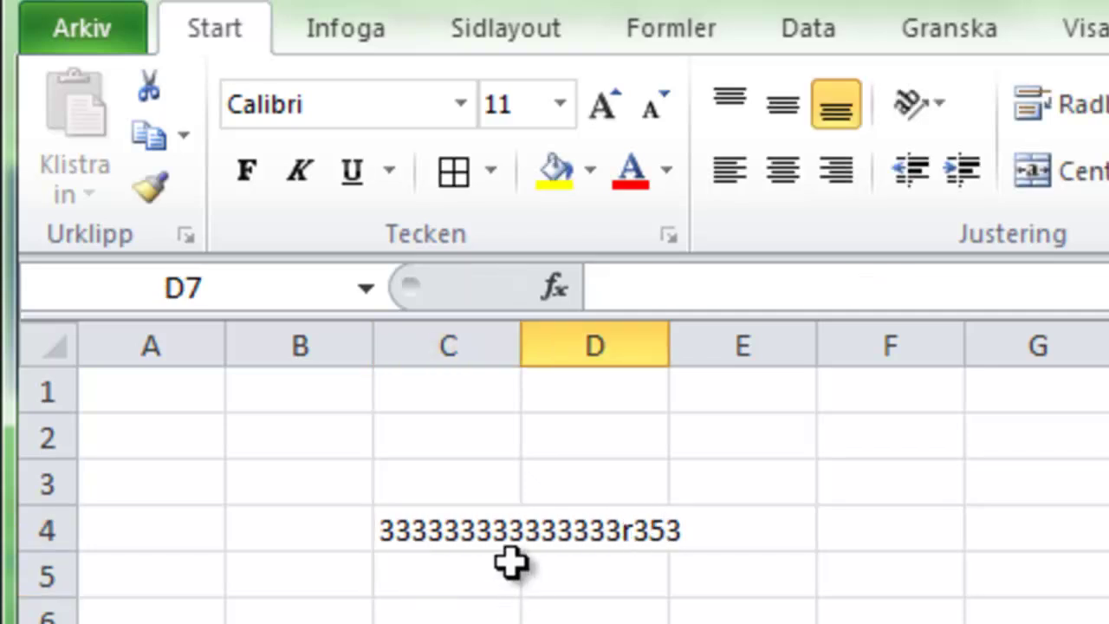
pyautogui.click(508, 531)
pyautogui.moveTo(521, 345)
pyautogui.mouseDown()
pyautogui.moveTo(719, 369)
pyautogui.moveTo(422, 360)
pyautogui.mouseUp()
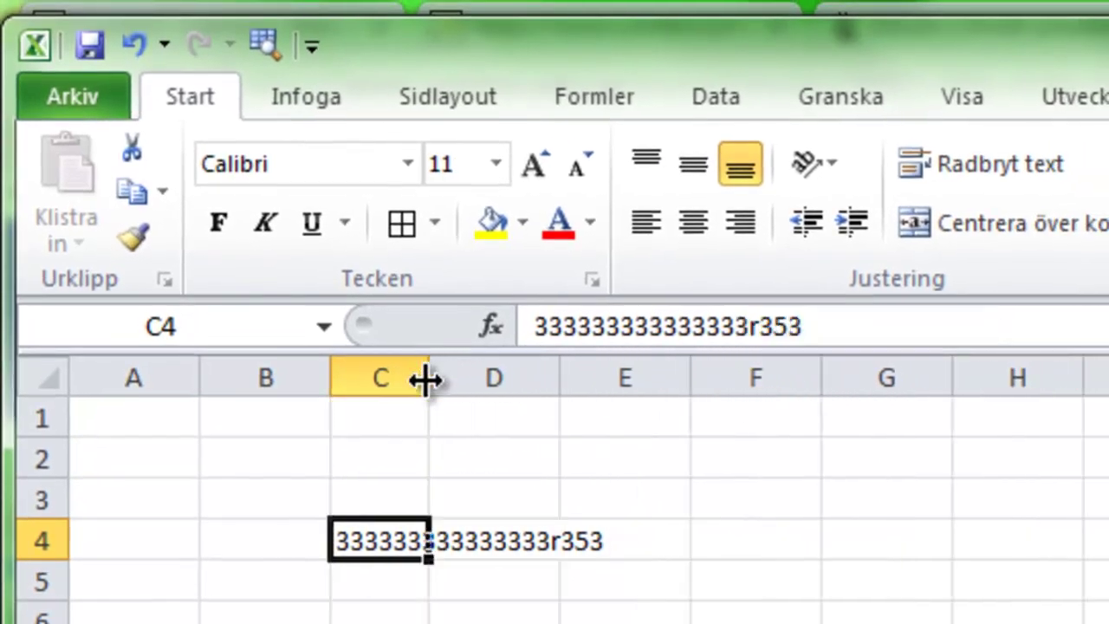
pyautogui.doubleClick(425, 378)
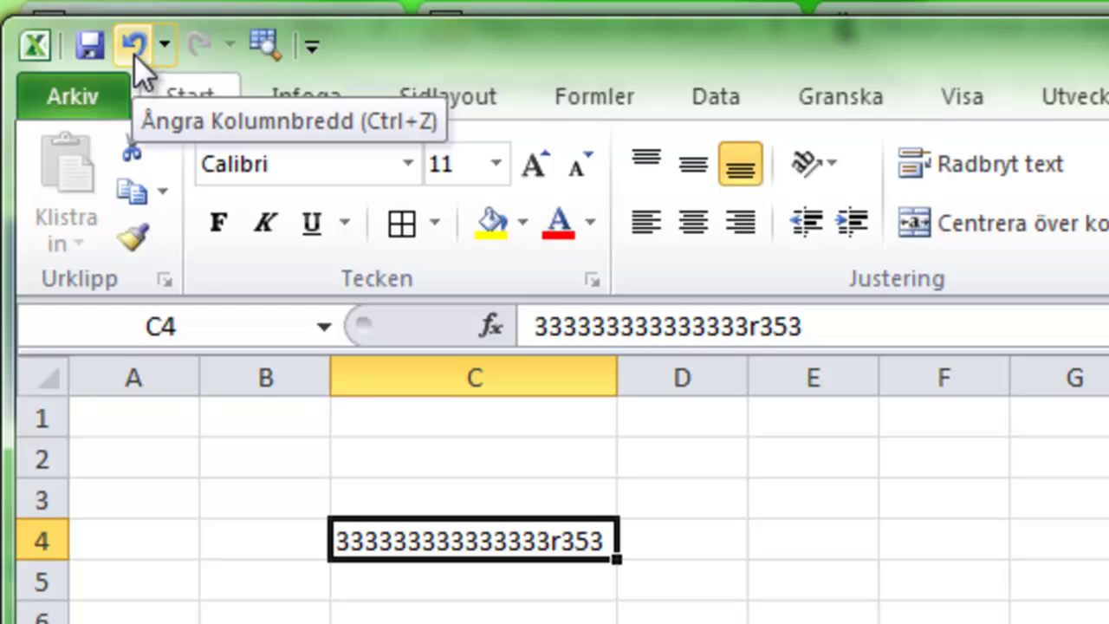
pyautogui.click(133, 54)
pyautogui.click(133, 53)
pyautogui.click(134, 53)
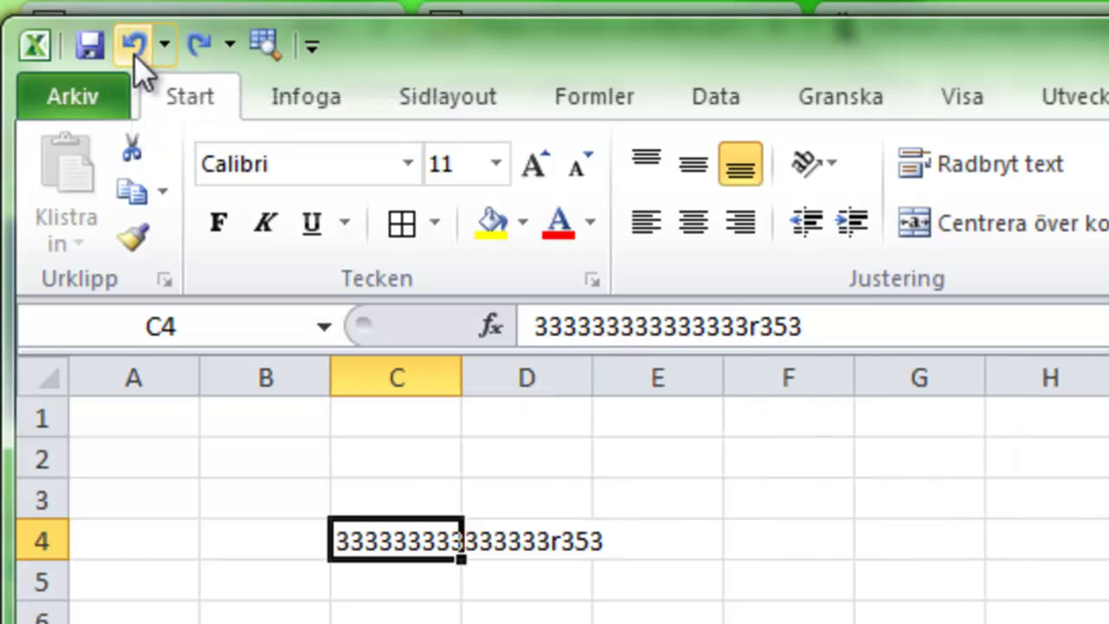
pyautogui.click(133, 54)
pyautogui.click(521, 613)
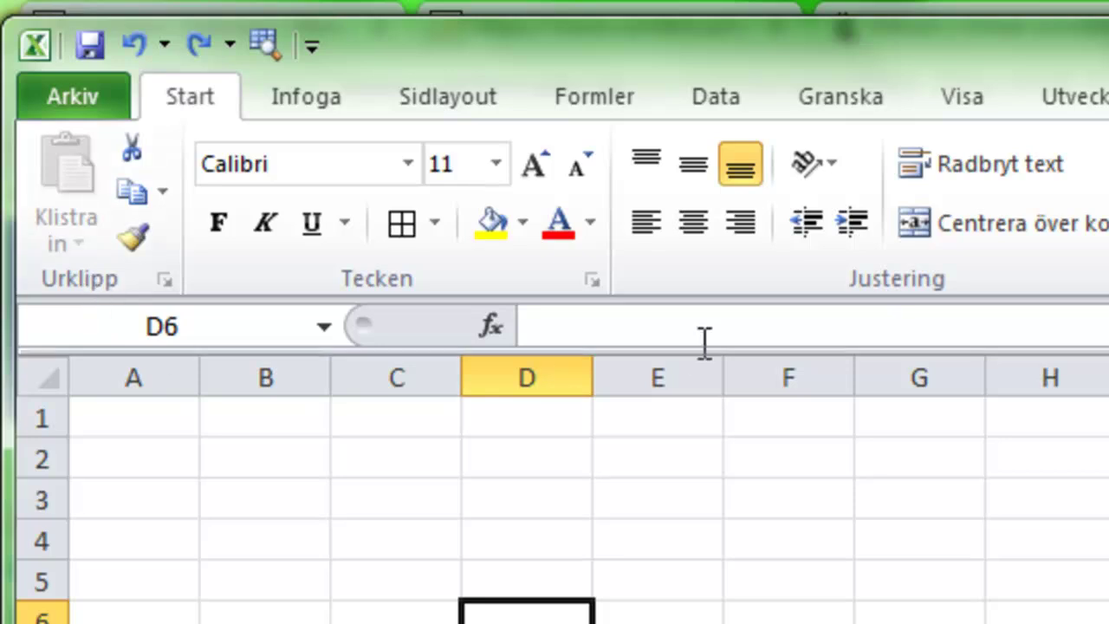
# Step: Save grunder.xlsx via Arkiv > Spara, cancel Spara som, and return to the worksheet
pyautogui.click(80, 130)
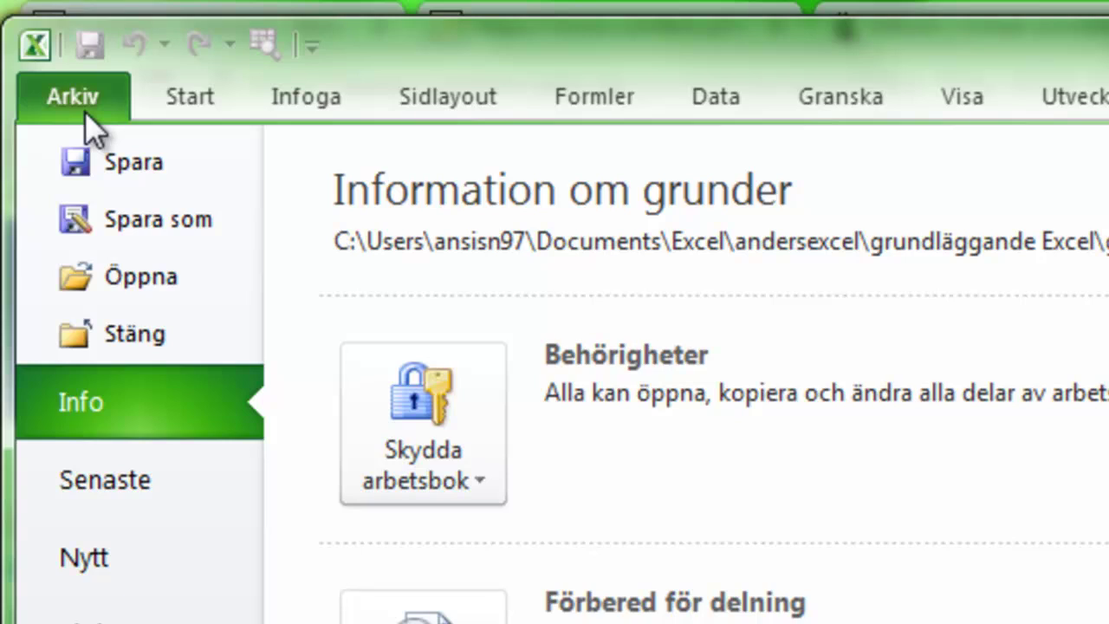
pyautogui.click(106, 180)
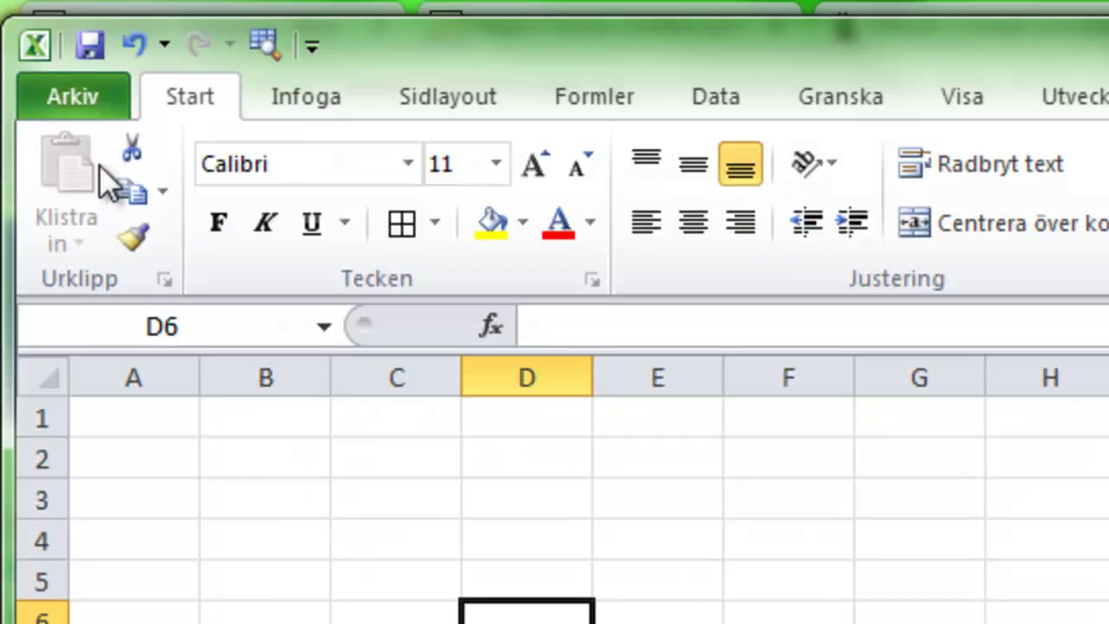
pyautogui.click(95, 104)
pyautogui.click(91, 224)
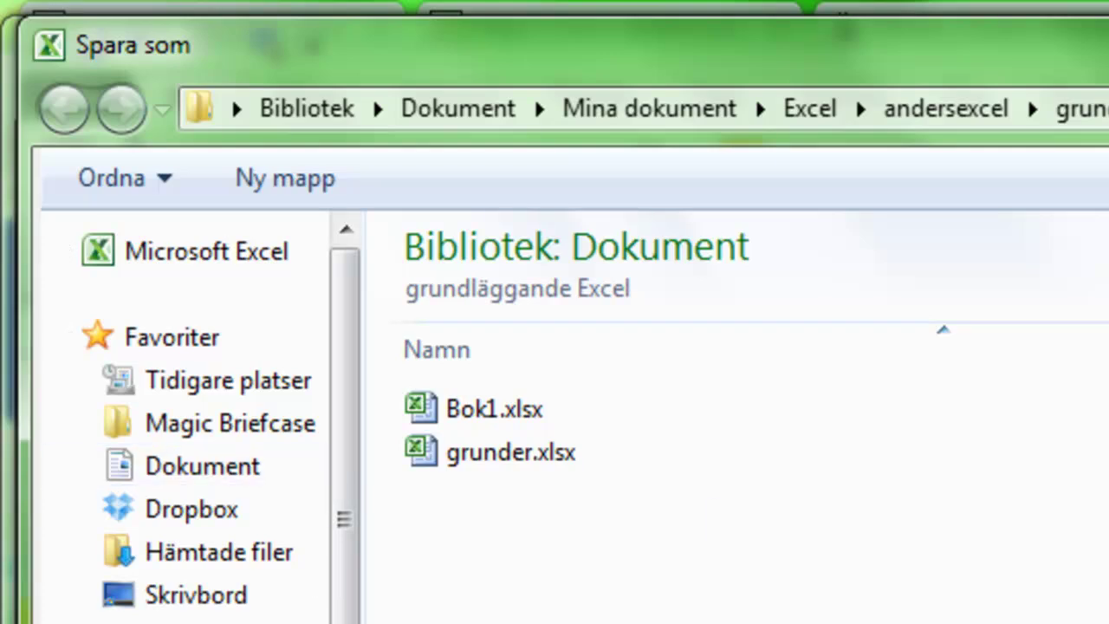
pyautogui.press('Escape')
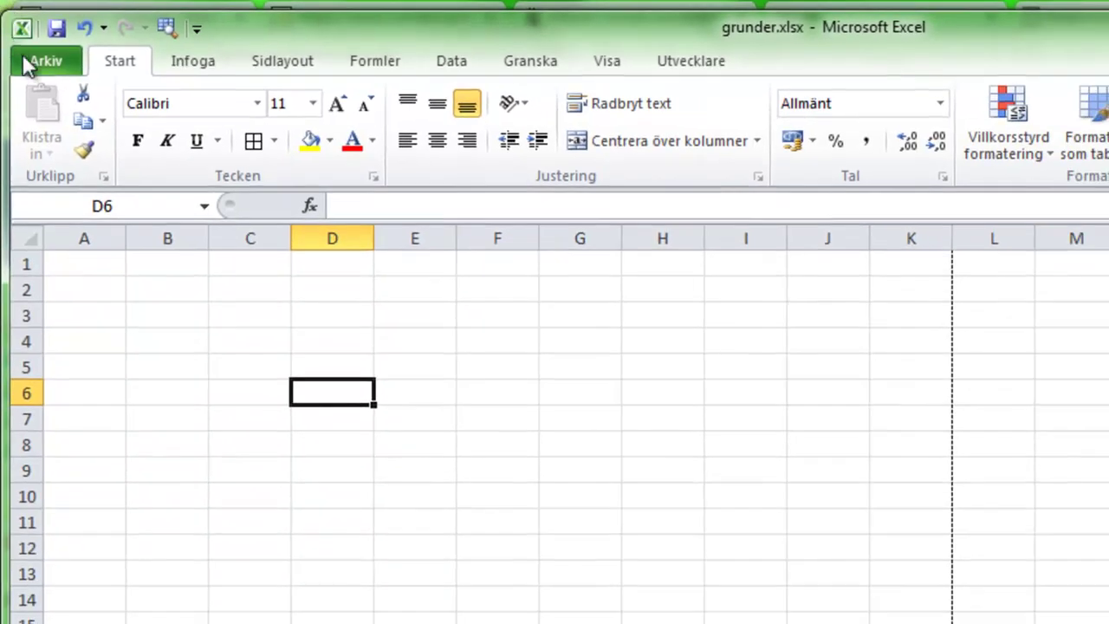
pyautogui.click(48, 61)
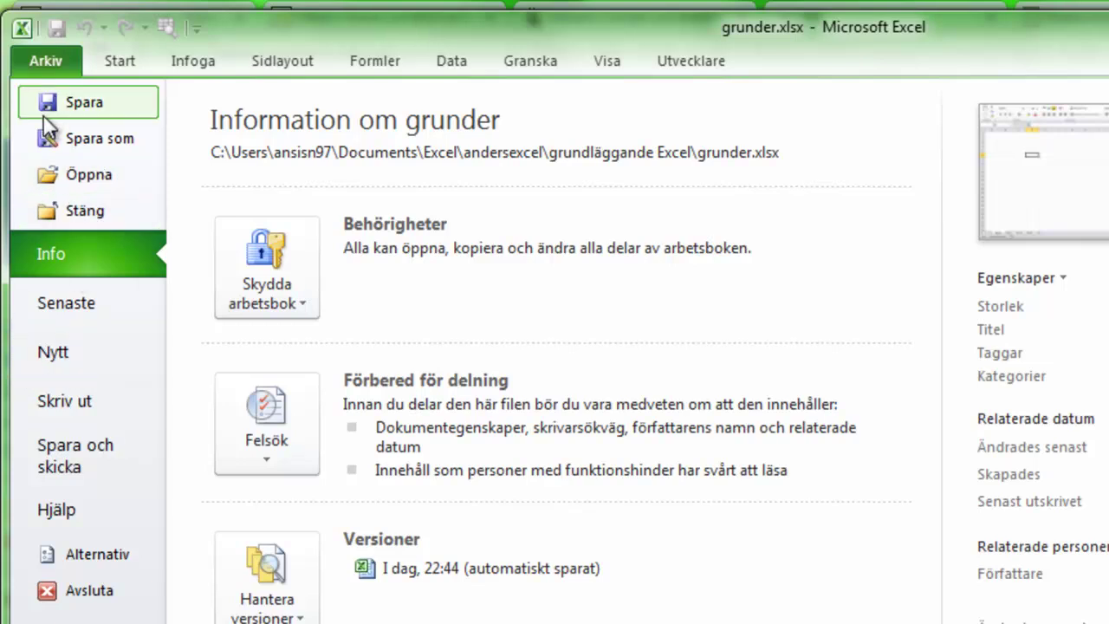
pyautogui.click(132, 71)
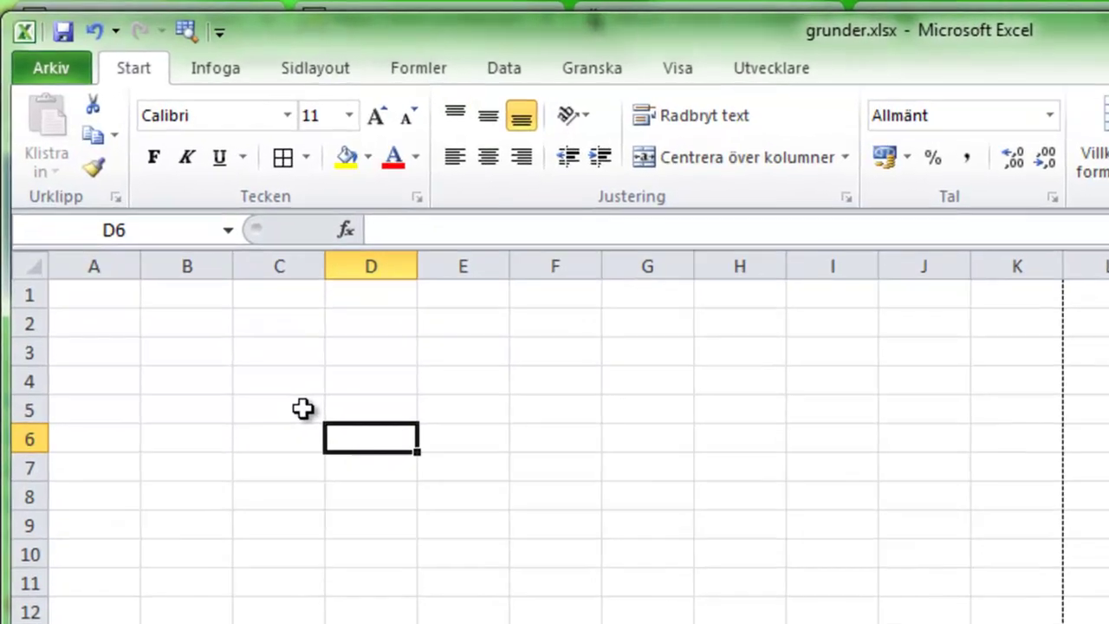
# Step: Enter 0,5 in cell C5 and make it italic and underlined
pyautogui.click(267, 367)
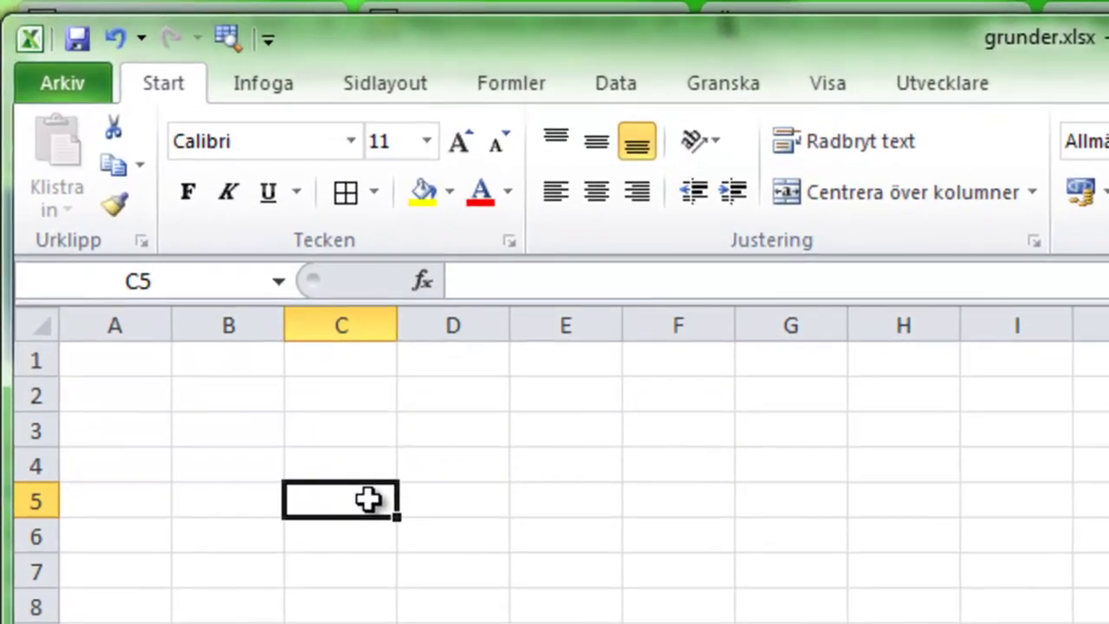
pyautogui.write('0,')
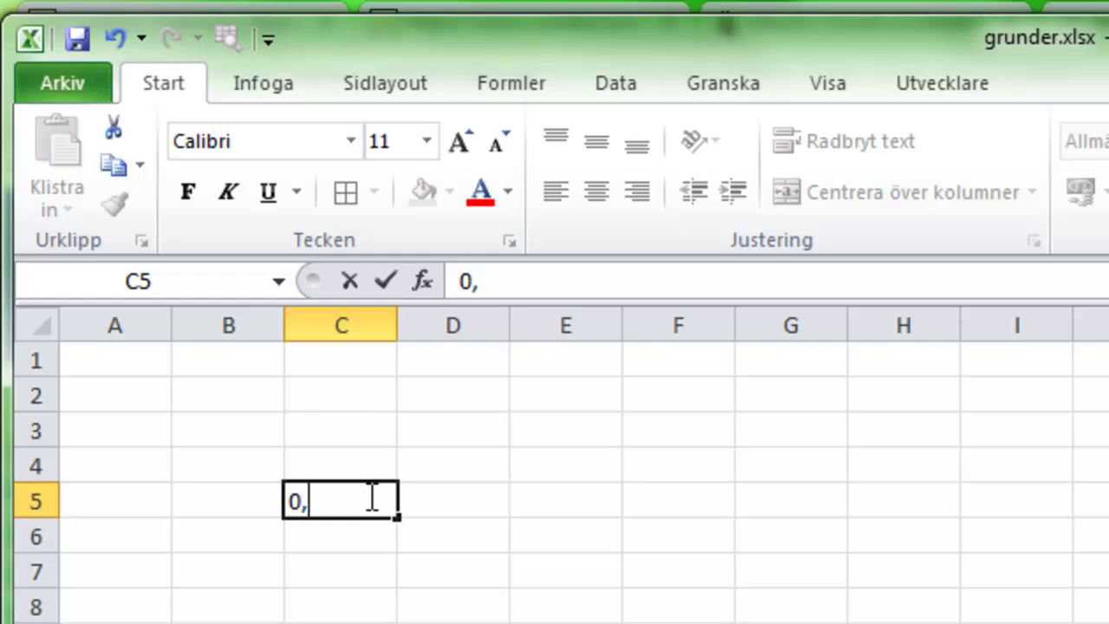
pyautogui.write('5')
pyautogui.press('Return')
pyautogui.click(369, 495)
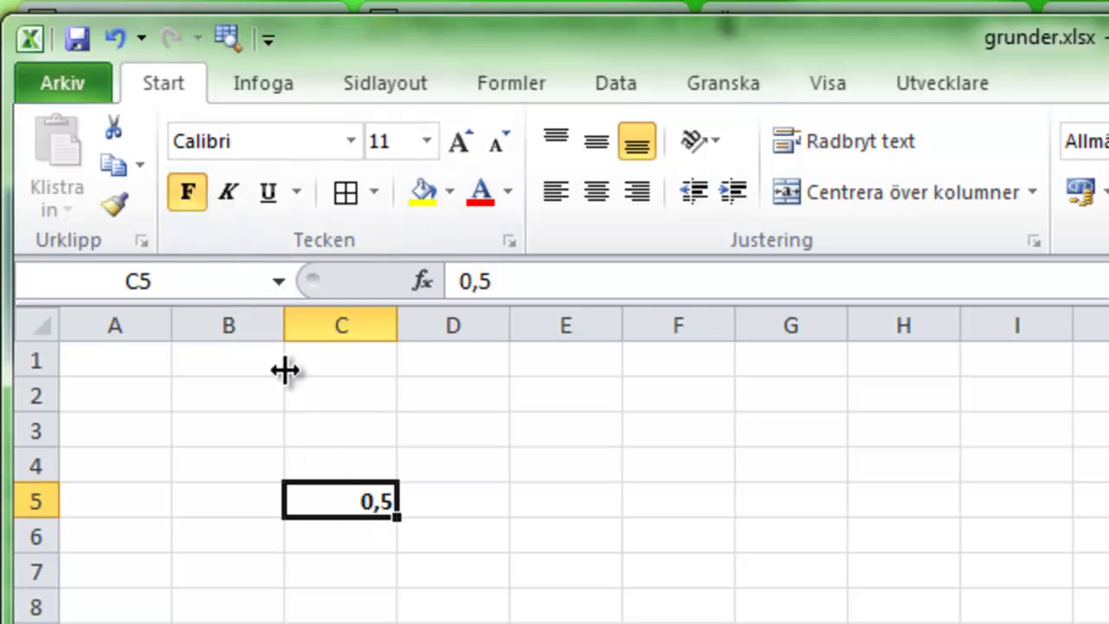
pyautogui.click(228, 194)
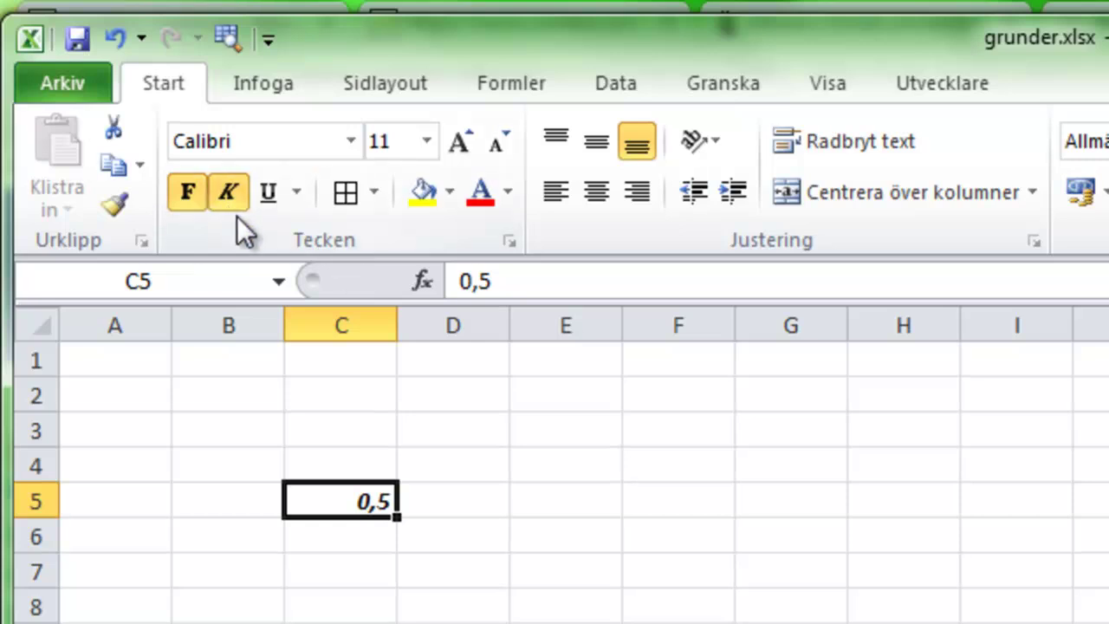
pyautogui.click(267, 192)
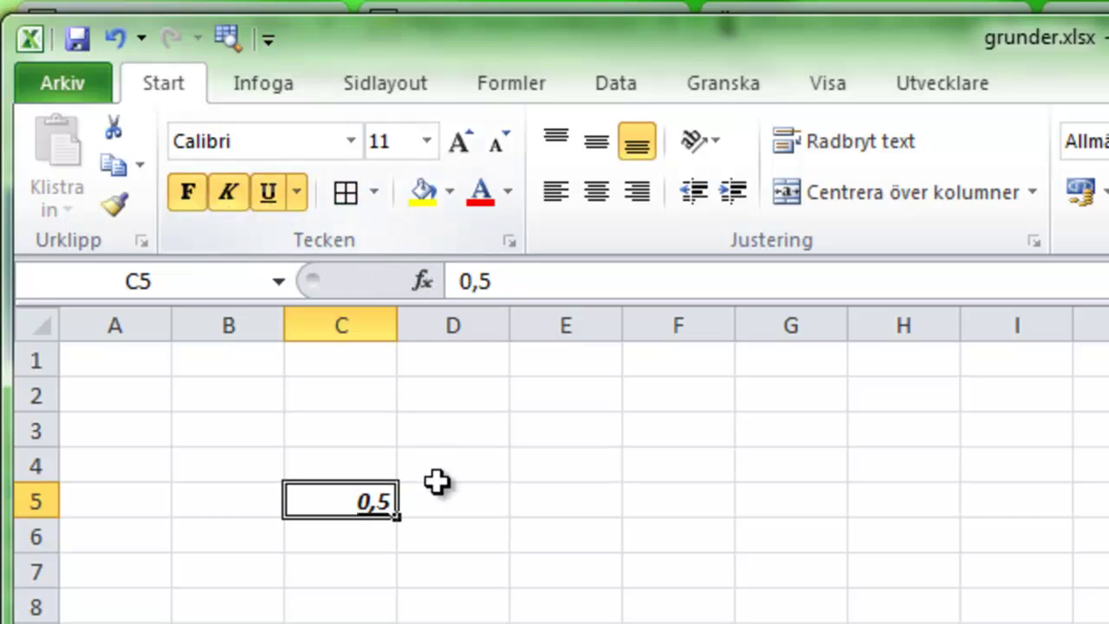
pyautogui.click(496, 572)
# Step: Give C5 a yellow fill, red font colour and centred alignment
pyautogui.click(364, 502)
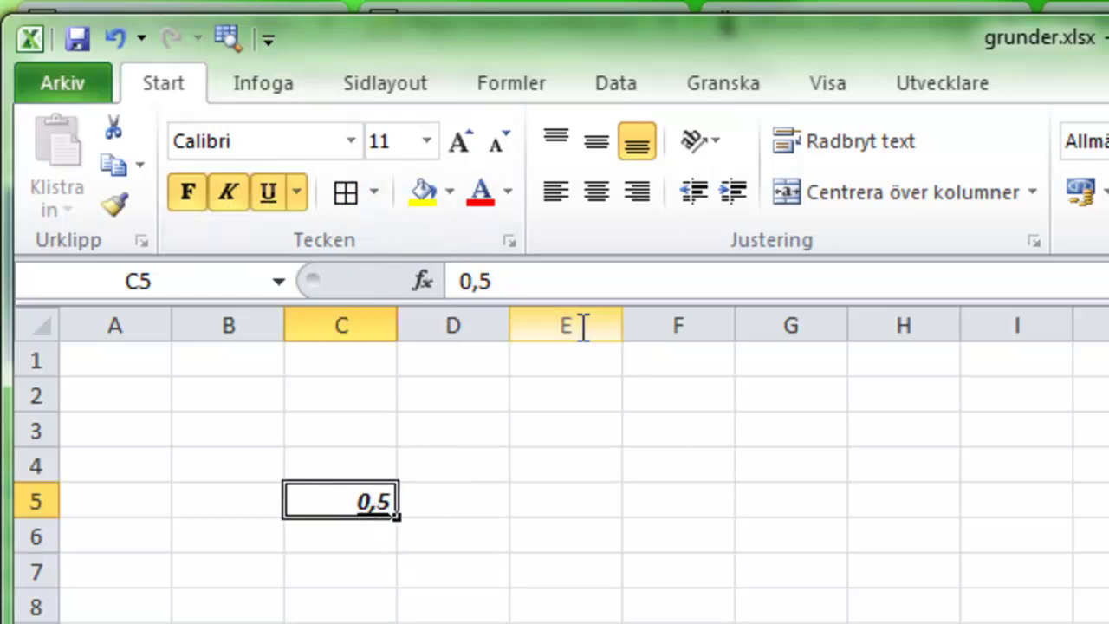
pyautogui.click(430, 197)
pyautogui.click(507, 198)
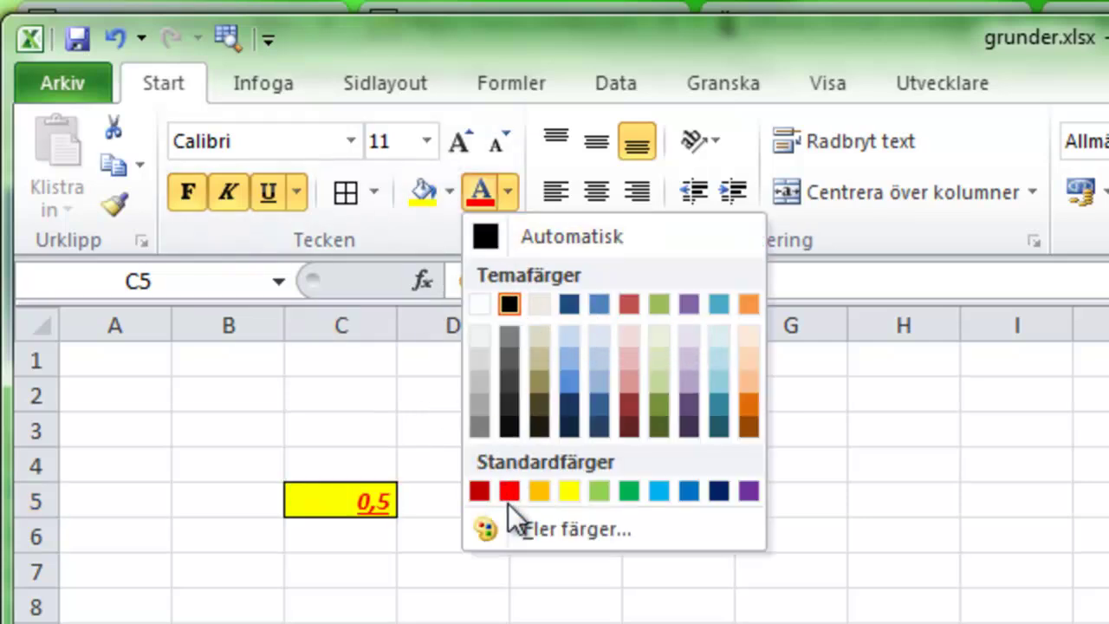
pyautogui.press('Escape')
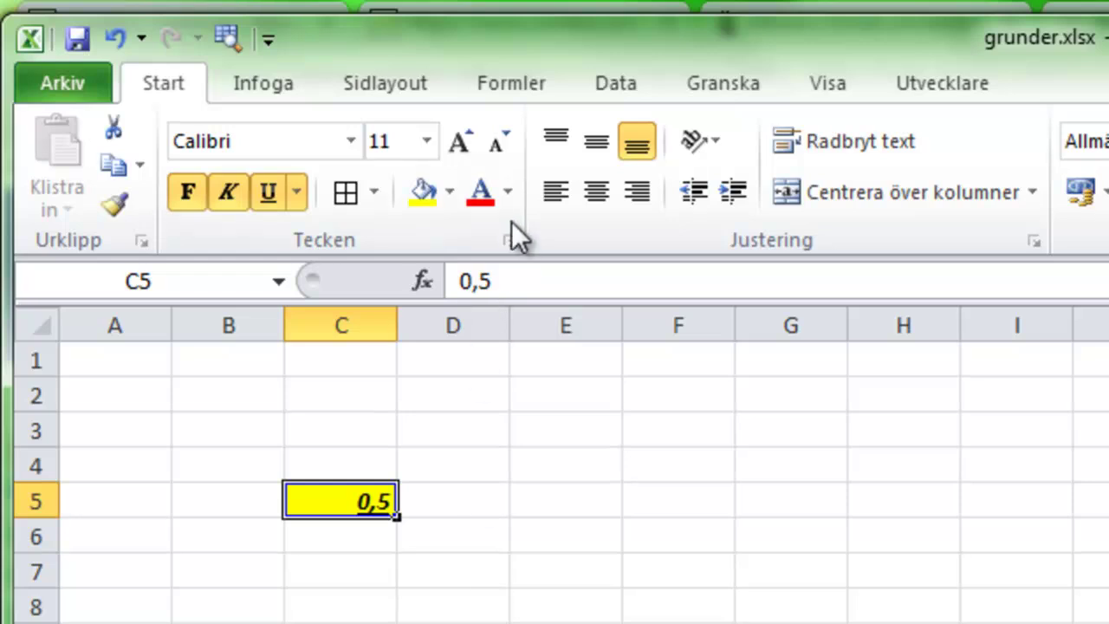
pyautogui.click(481, 191)
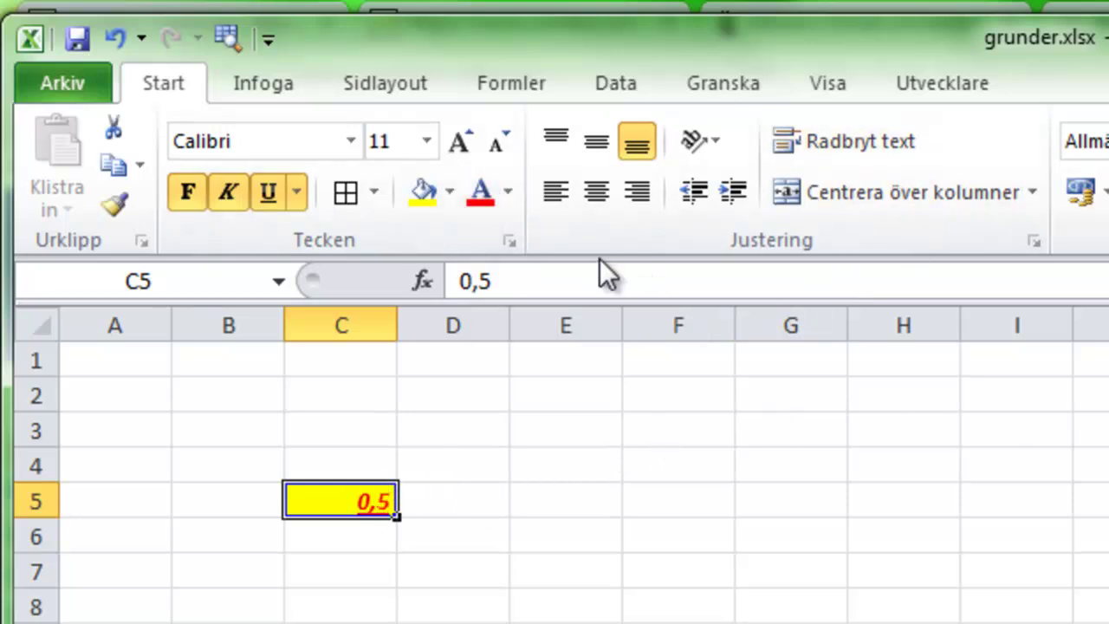
pyautogui.click(559, 198)
pyautogui.click(601, 192)
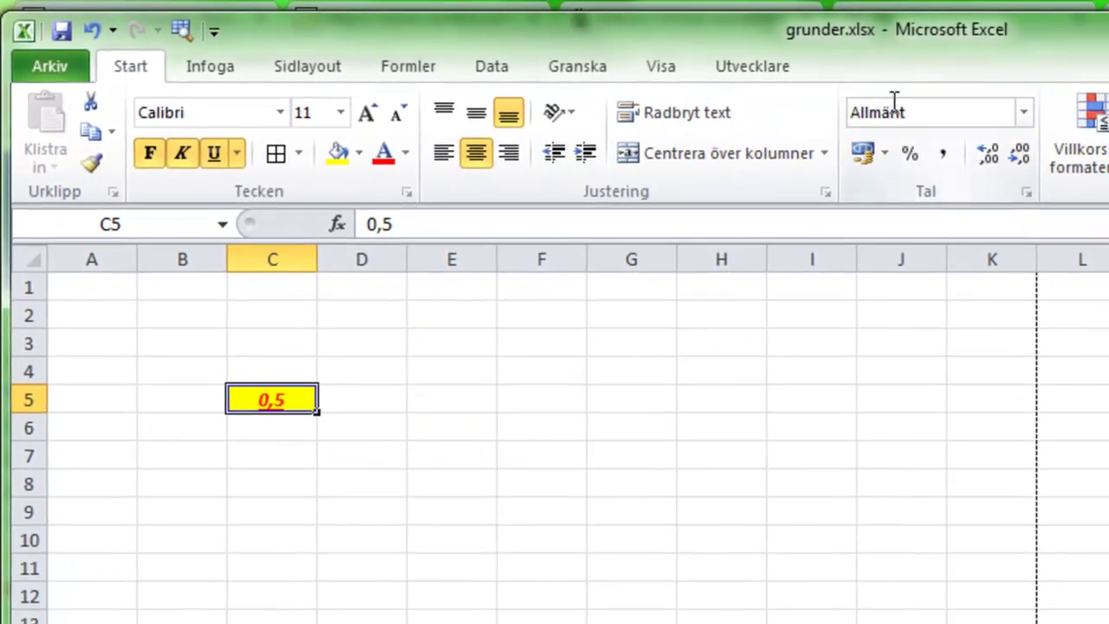
# Step: Try Accounting and percentage formats on C5, then Clear All to wipe value and formatting
pyautogui.click(875, 163)
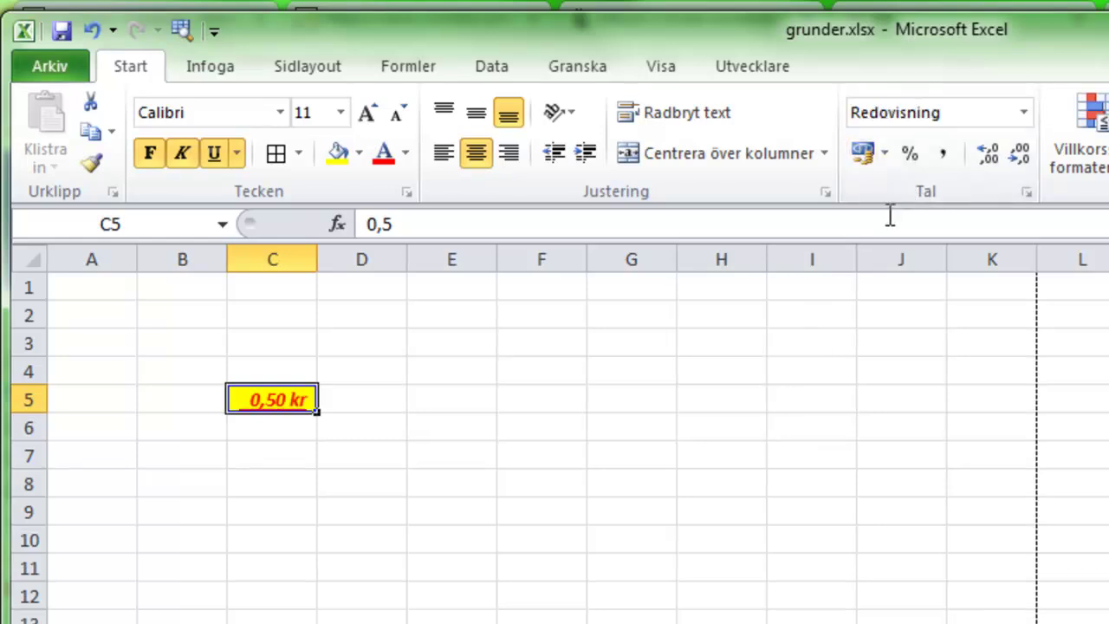
pyautogui.click(910, 156)
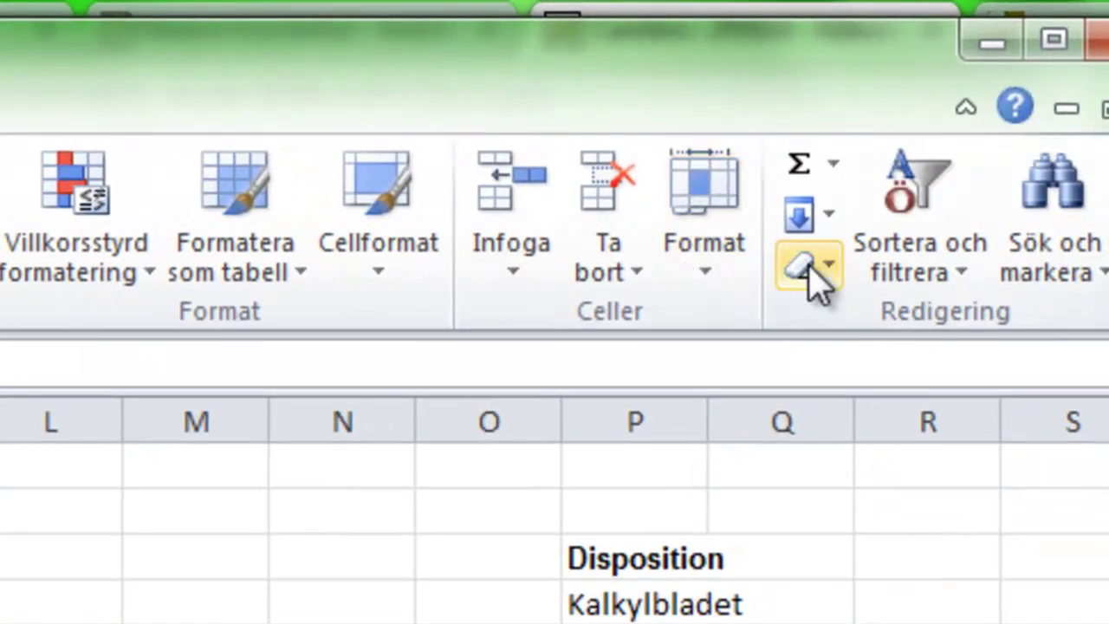
pyautogui.click(823, 269)
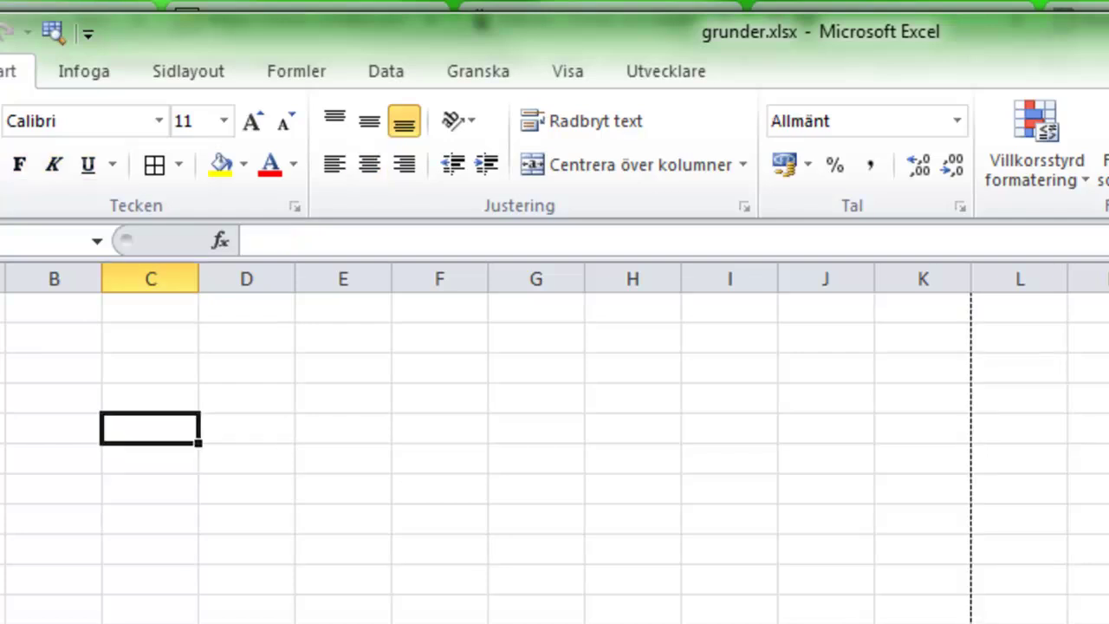
pyautogui.click(669, 492)
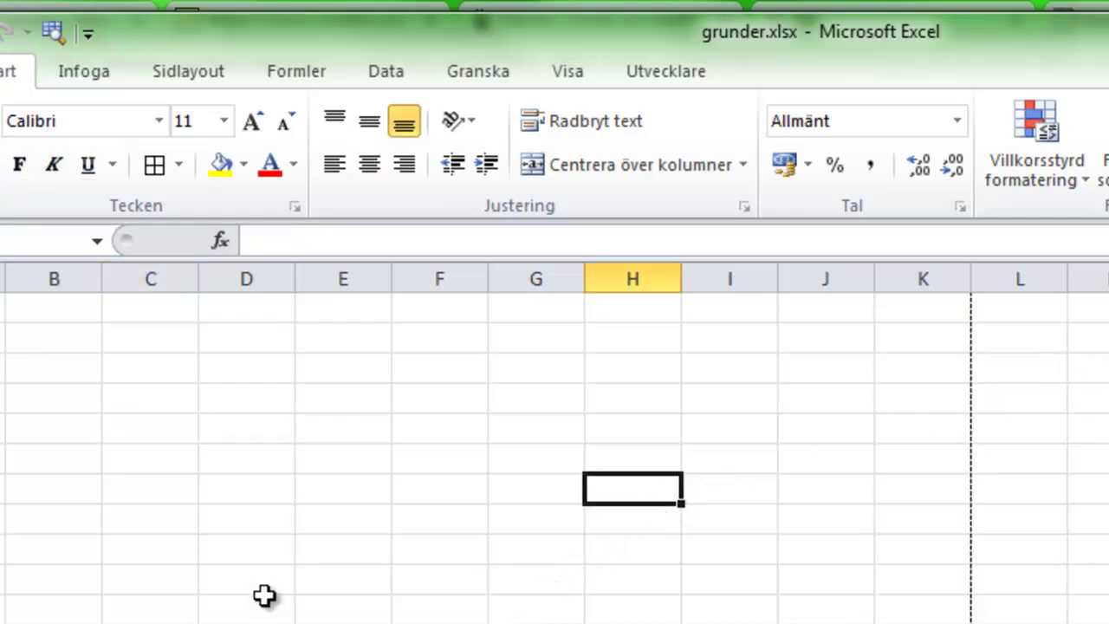
pyautogui.click(176, 433)
# Step: Starting in C4, enter Äpple with 100 and Päron with 750 beside it
pyautogui.click(177, 405)
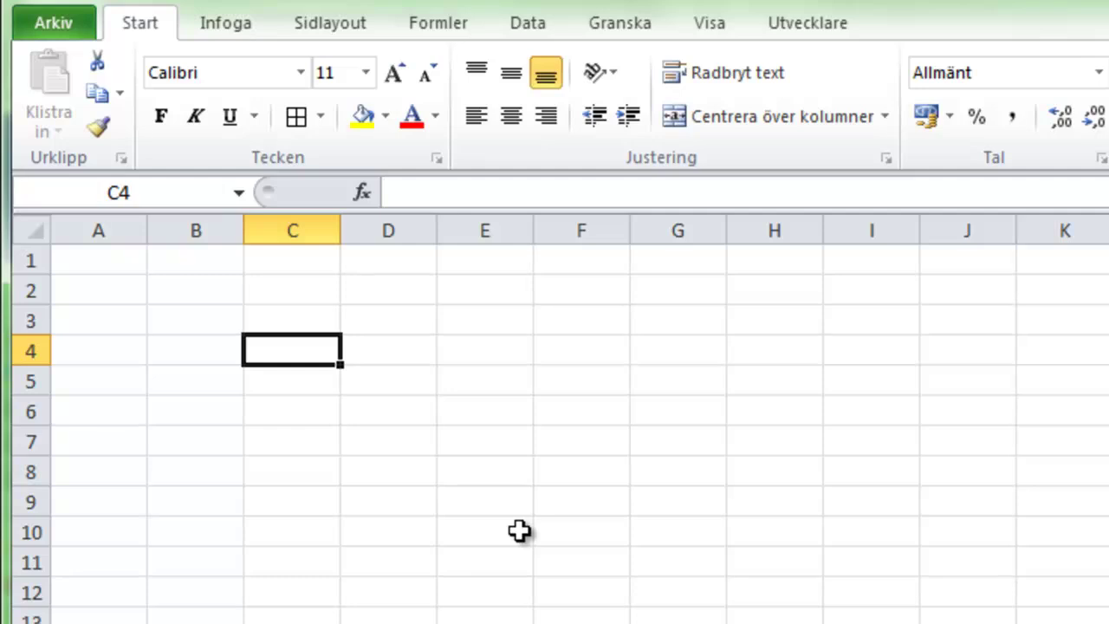
pyautogui.write('Äpple')
pyautogui.press('Tab')
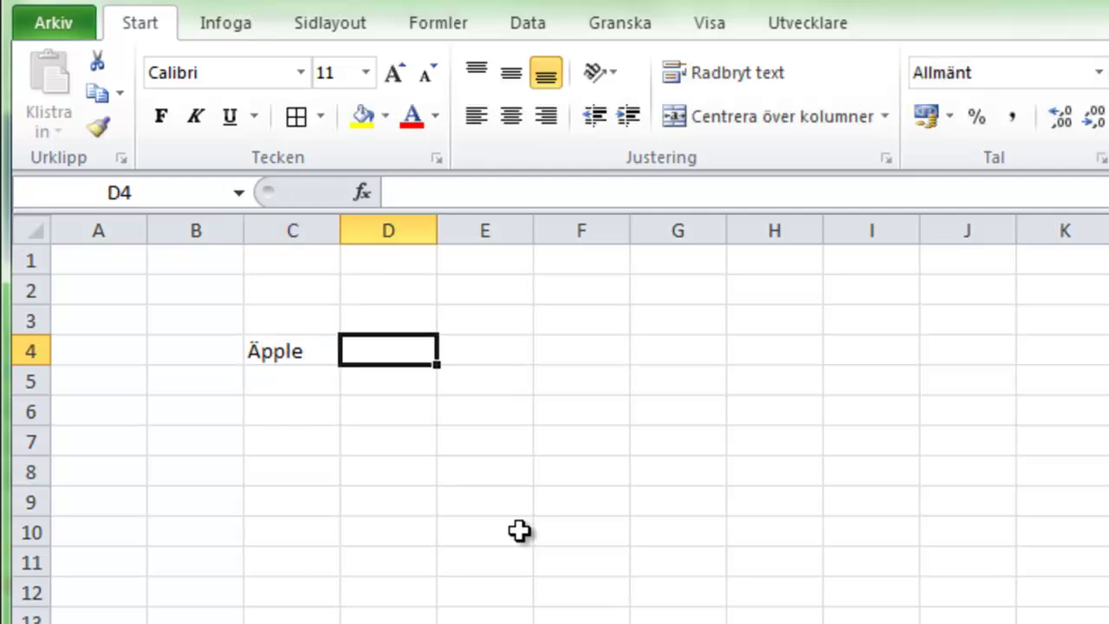
pyautogui.write('100')
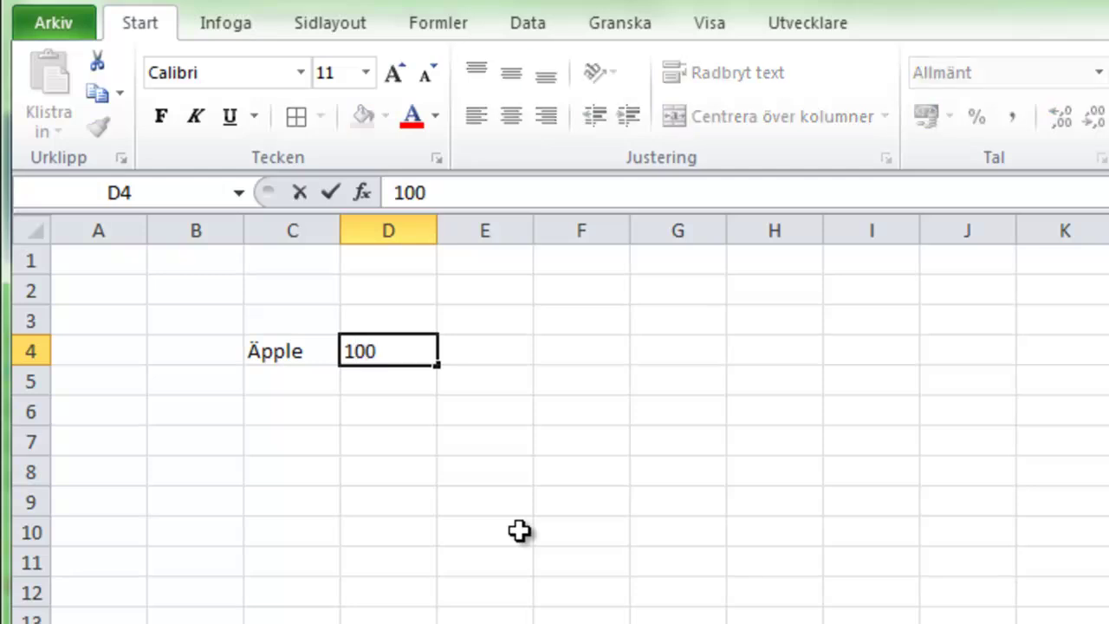
pyautogui.press('Return')
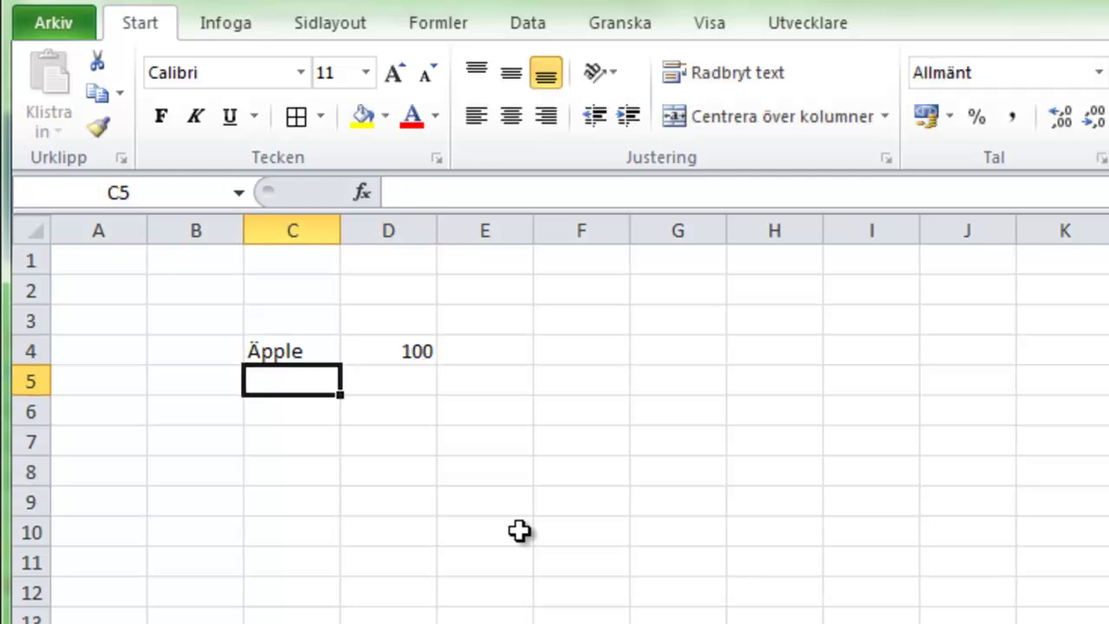
pyautogui.write('Päron')
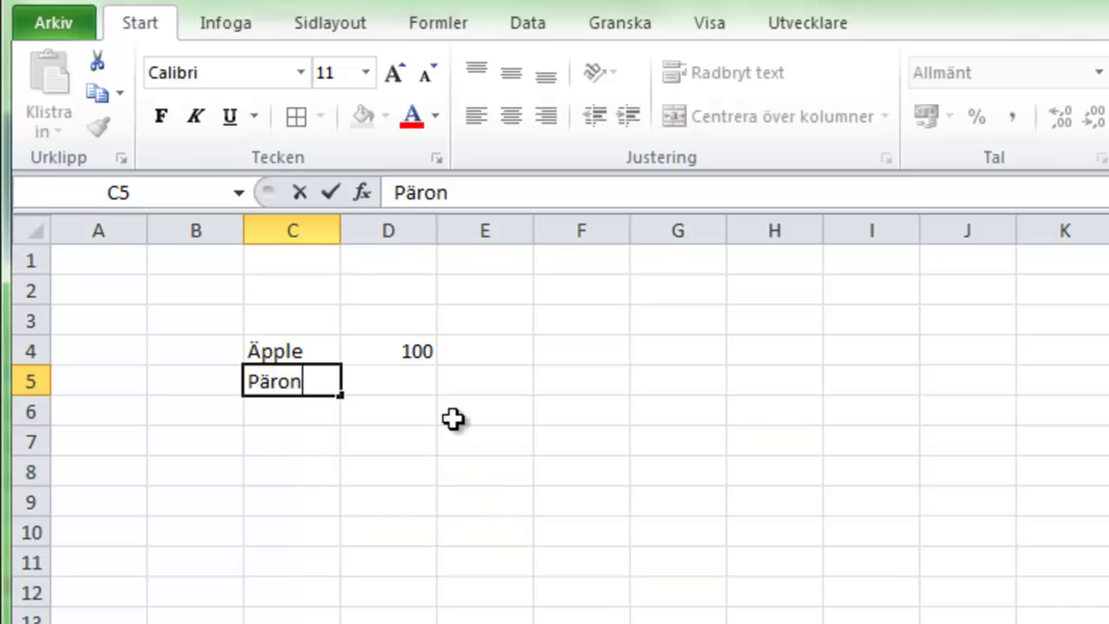
pyautogui.click(405, 375)
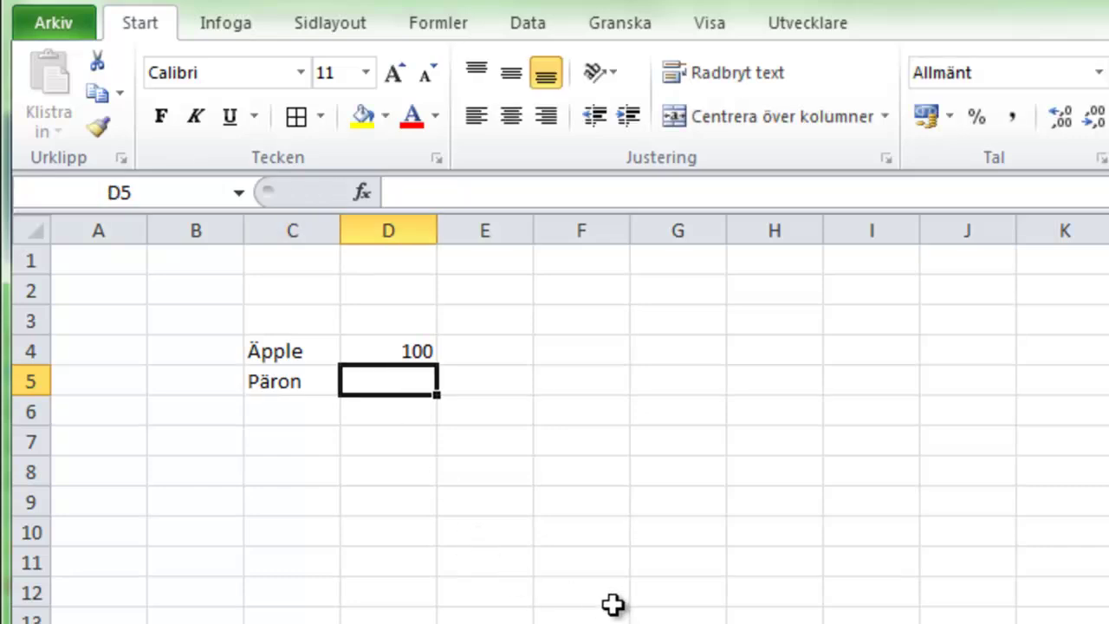
pyautogui.write('750')
pyautogui.press('Return')
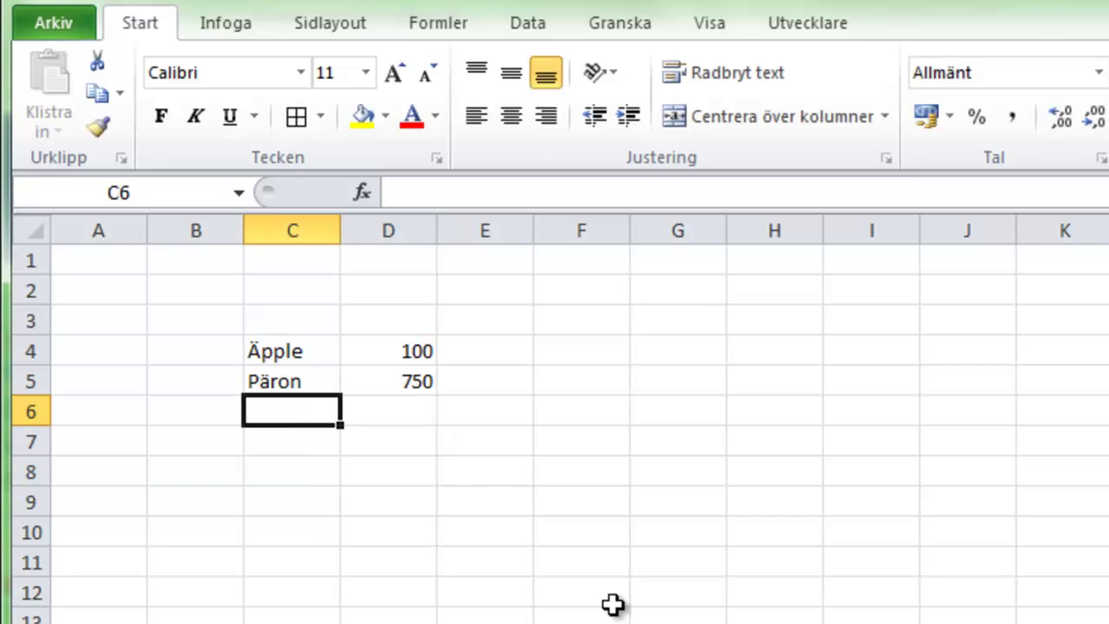
# Step: Add Banan with 500, then the label Summa in C7
pyautogui.write('Ba')
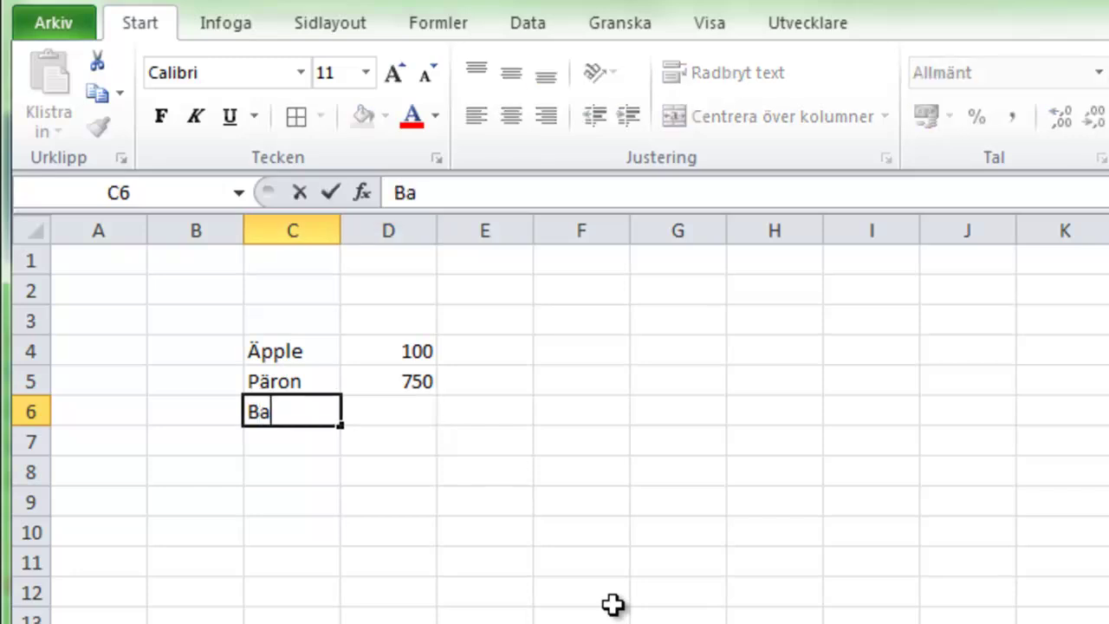
pyautogui.write('nan')
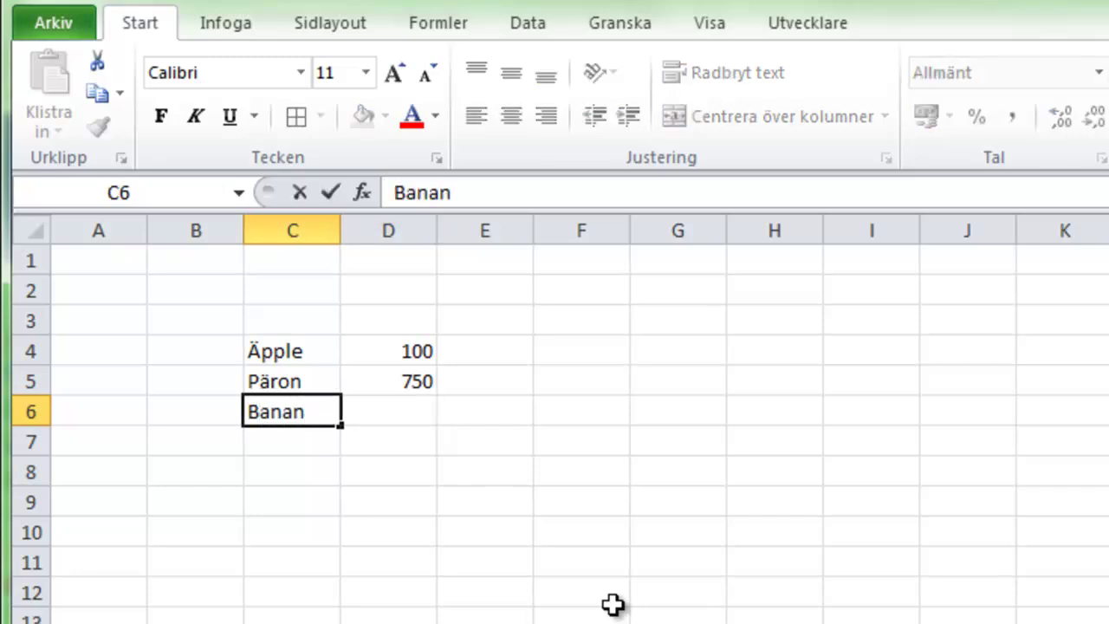
pyautogui.press('Tab')
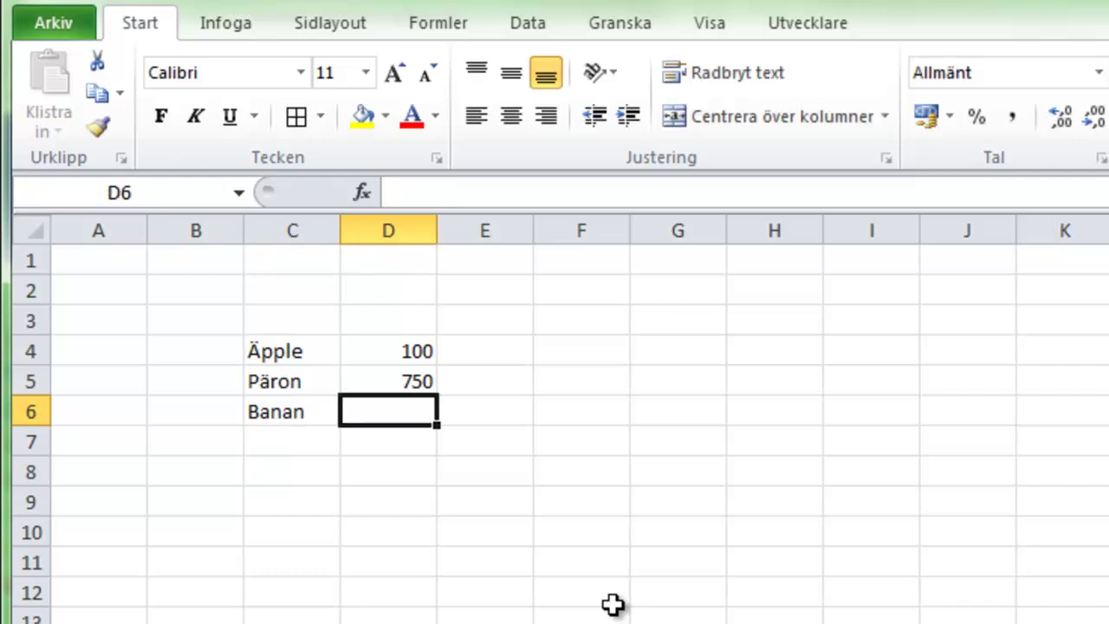
pyautogui.write('500')
pyautogui.press('Return')
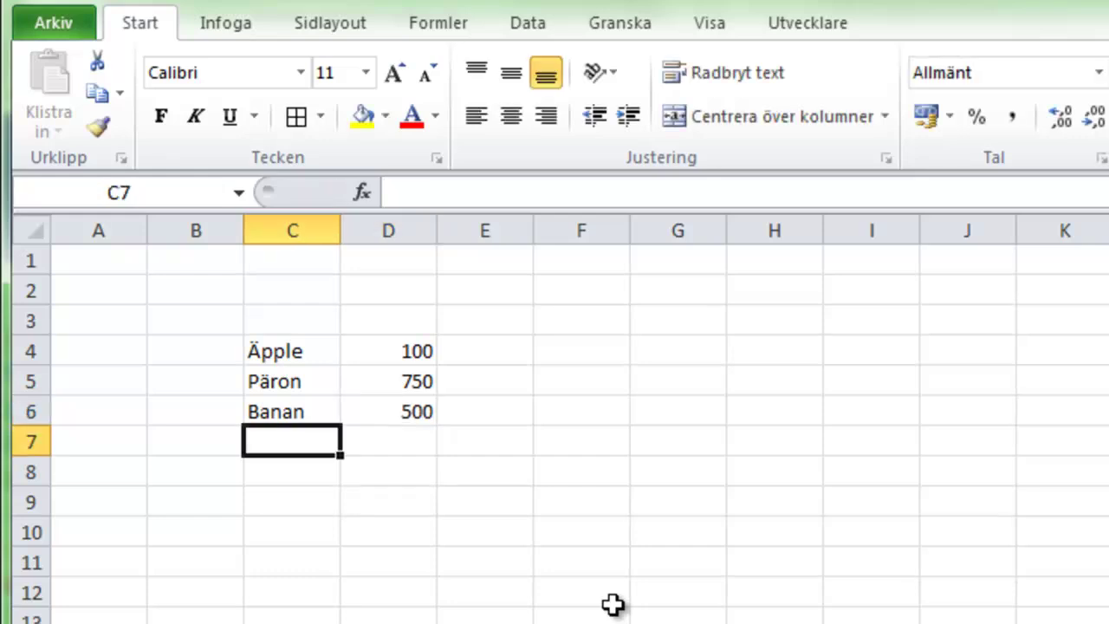
pyautogui.write('SU')
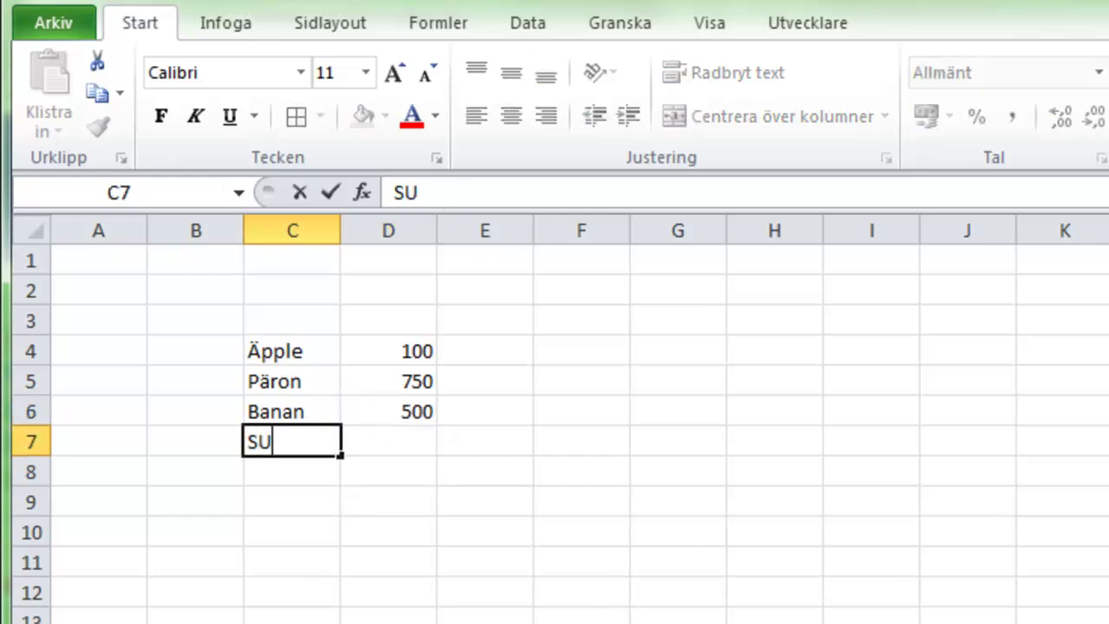
pyautogui.write('mmm')
pyautogui.press('BackSpace')
pyautogui.write('a')
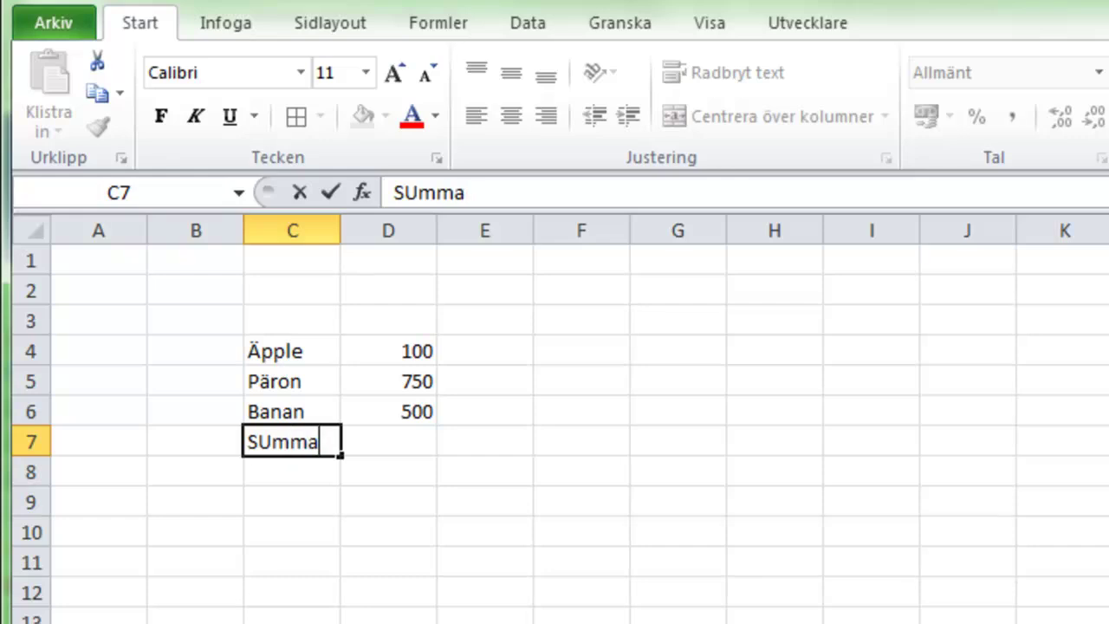
pyautogui.press('Tab')
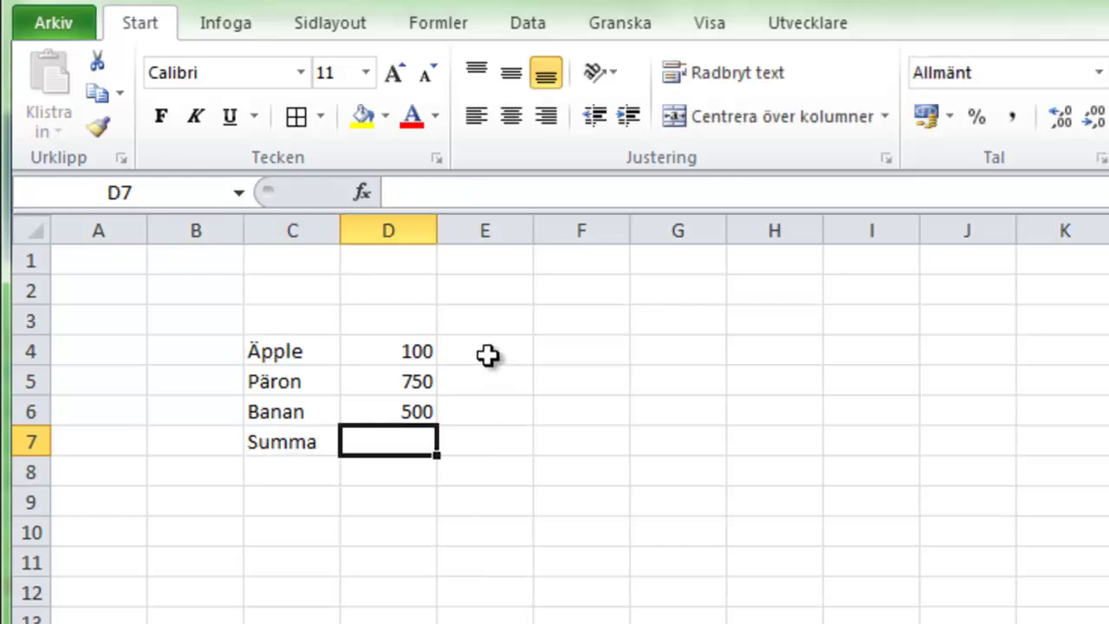
# Step: Enter the header Sålt in D3 and select the empty total cell D7
pyautogui.click(390, 319)
pyautogui.write('S')
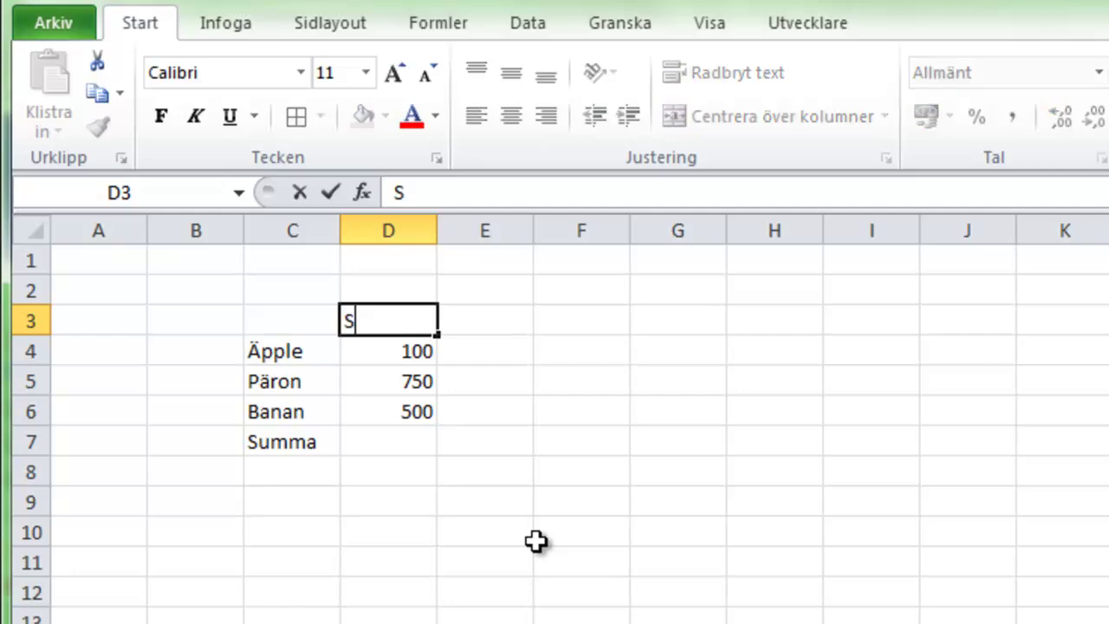
pyautogui.write('ålt')
pyautogui.press('Return')
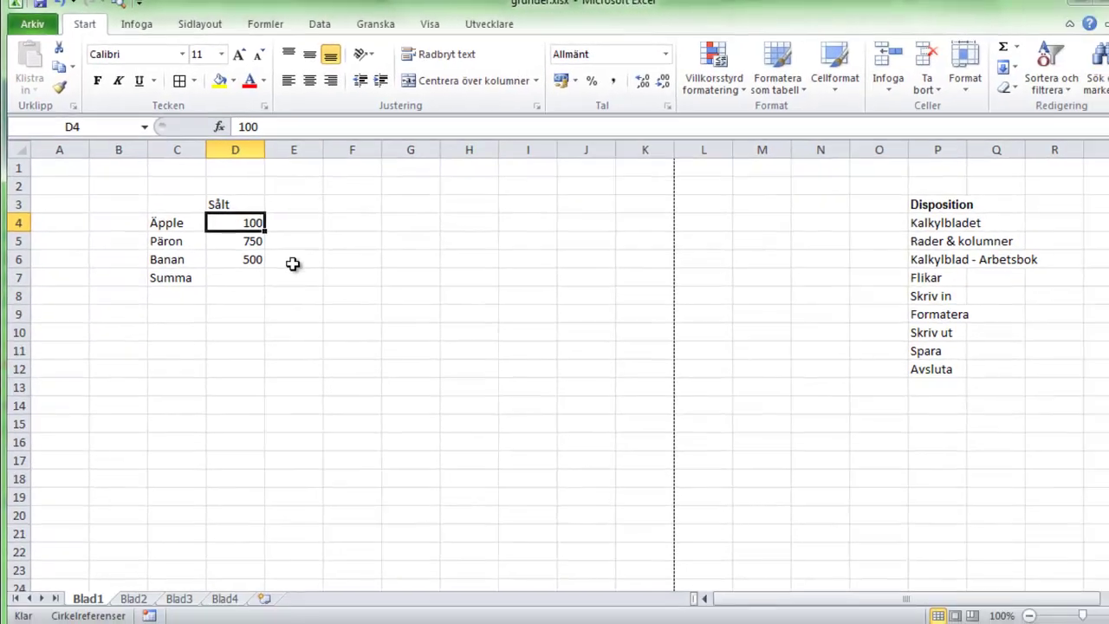
pyautogui.click(226, 271)
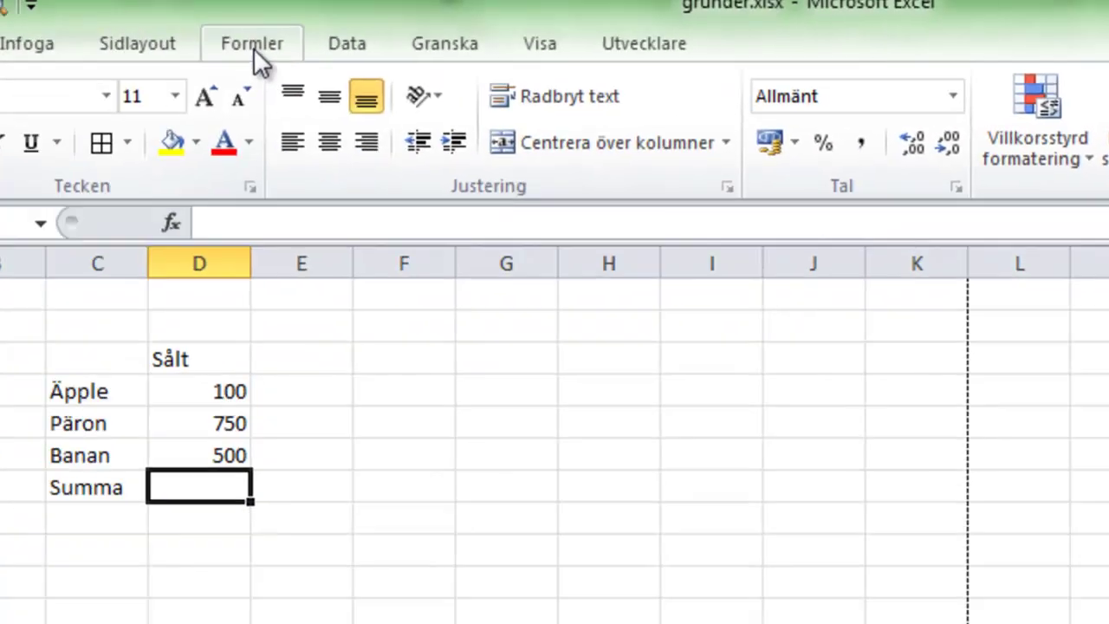
pyautogui.click(425, 41)
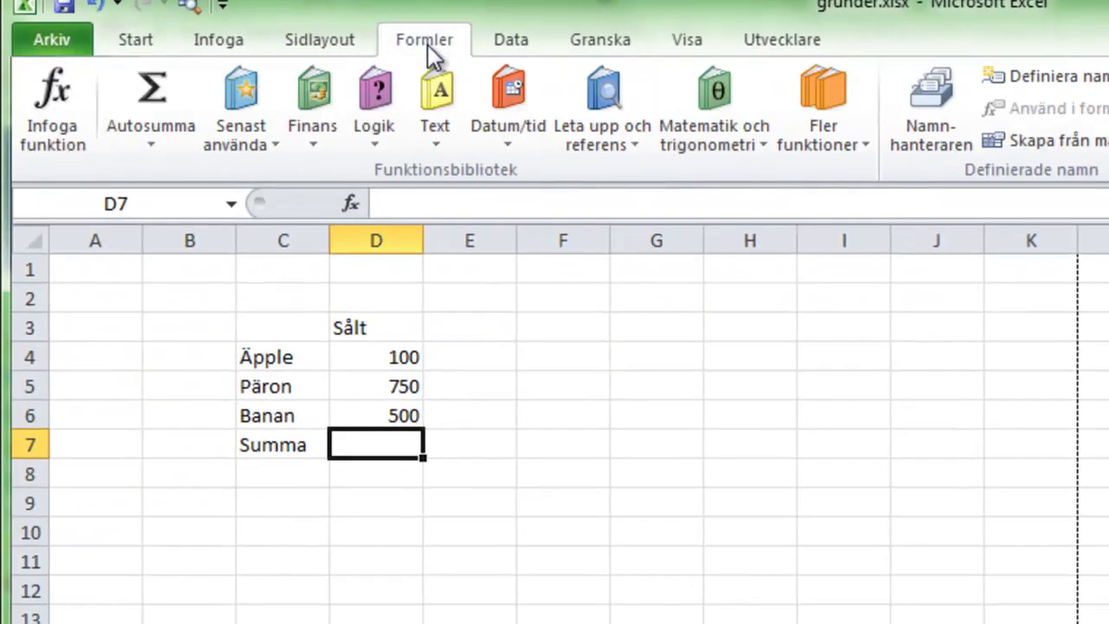
pyautogui.click(137, 36)
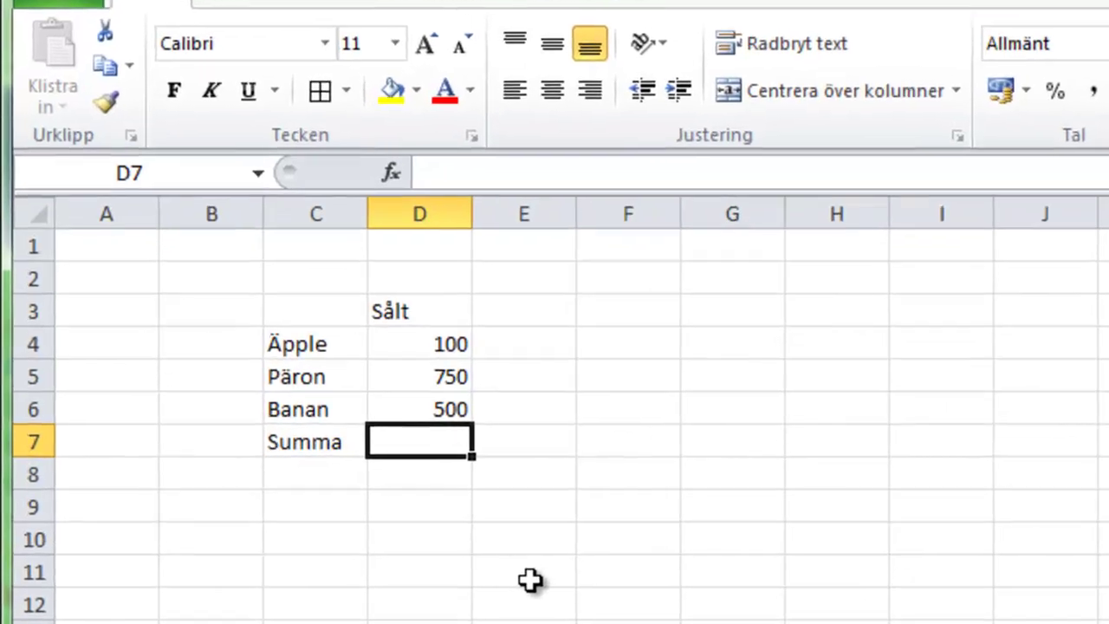
pyautogui.write('=')
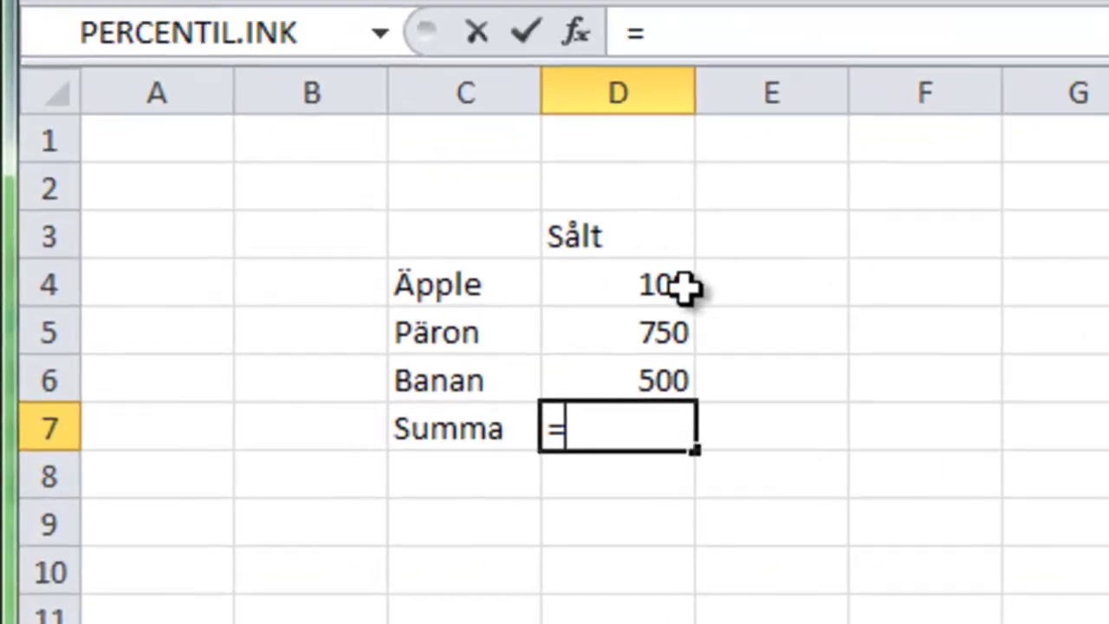
pyautogui.click(662, 292)
pyautogui.write('+')
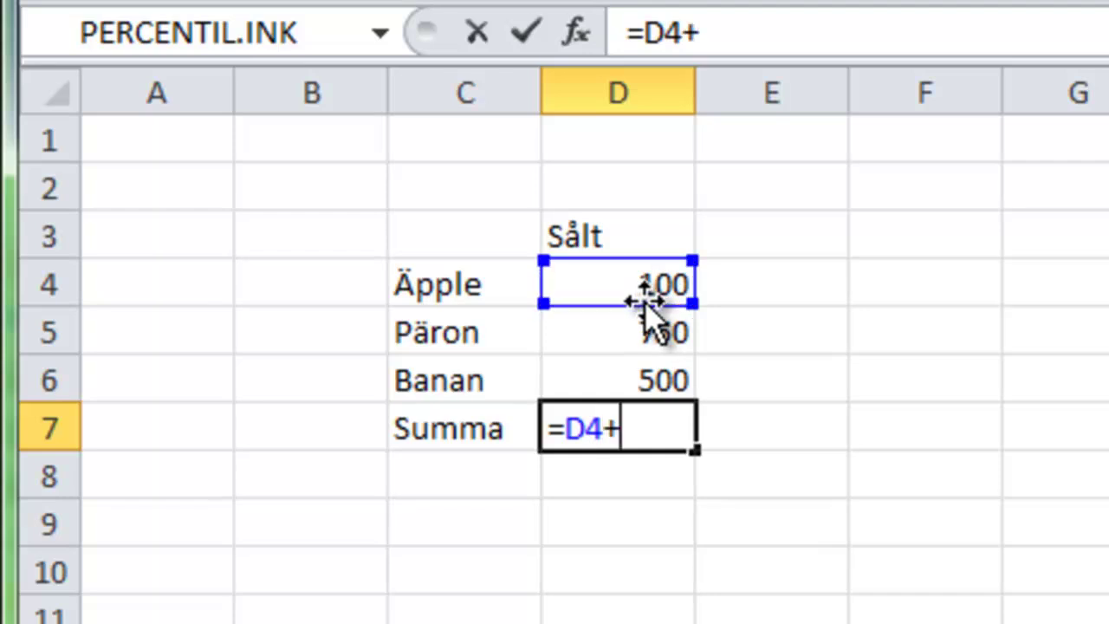
pyautogui.click(650, 334)
pyautogui.write('+')
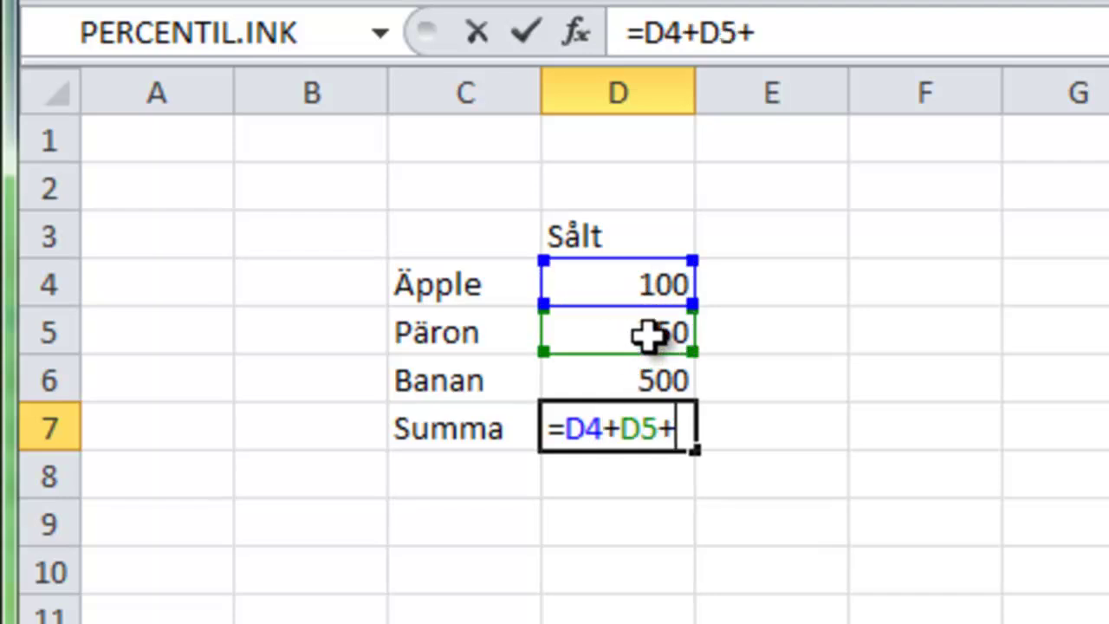
pyautogui.click(645, 381)
pyautogui.press('Return')
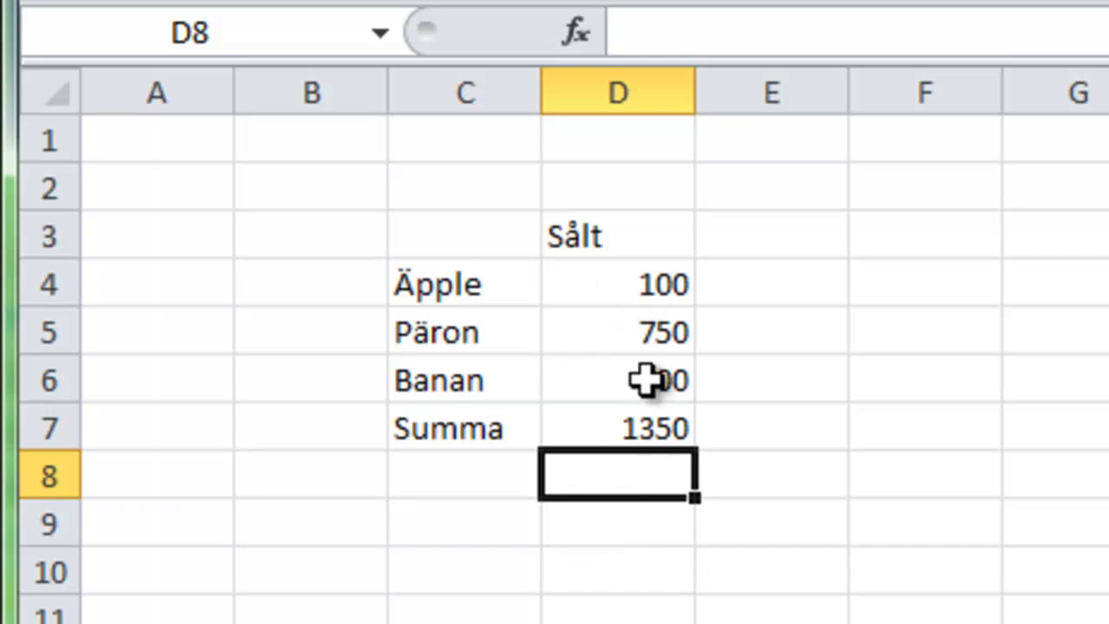
pyautogui.click(638, 439)
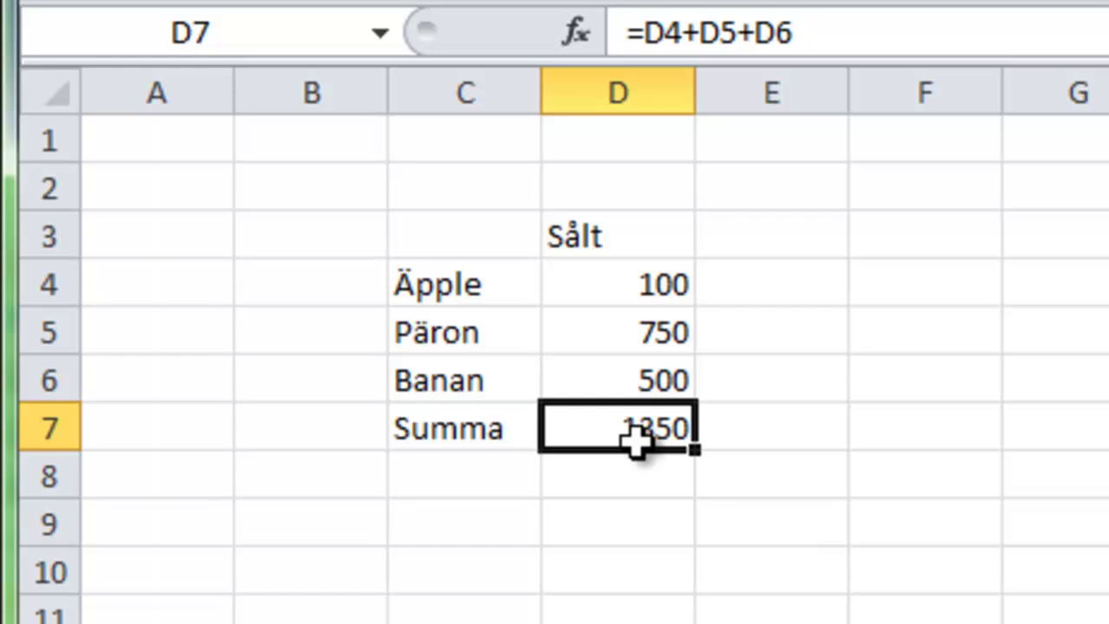
pyautogui.press('Delete')
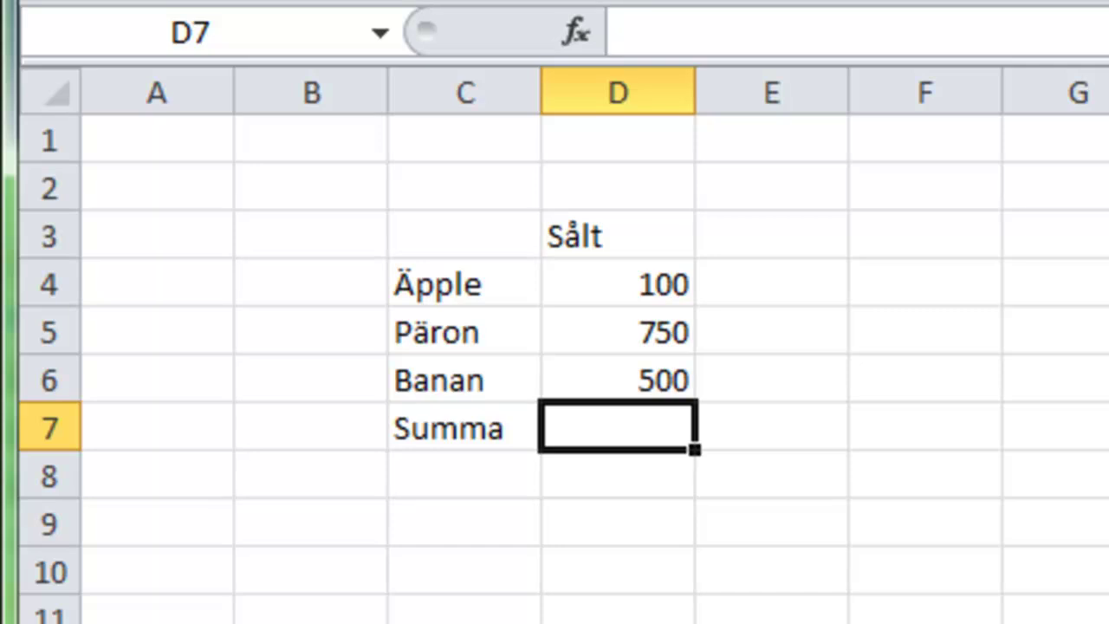
# Step: AutoSum D4:D6 into D7 to show 1350, then select D4:D7
pyautogui.hotkey('alt', '=')
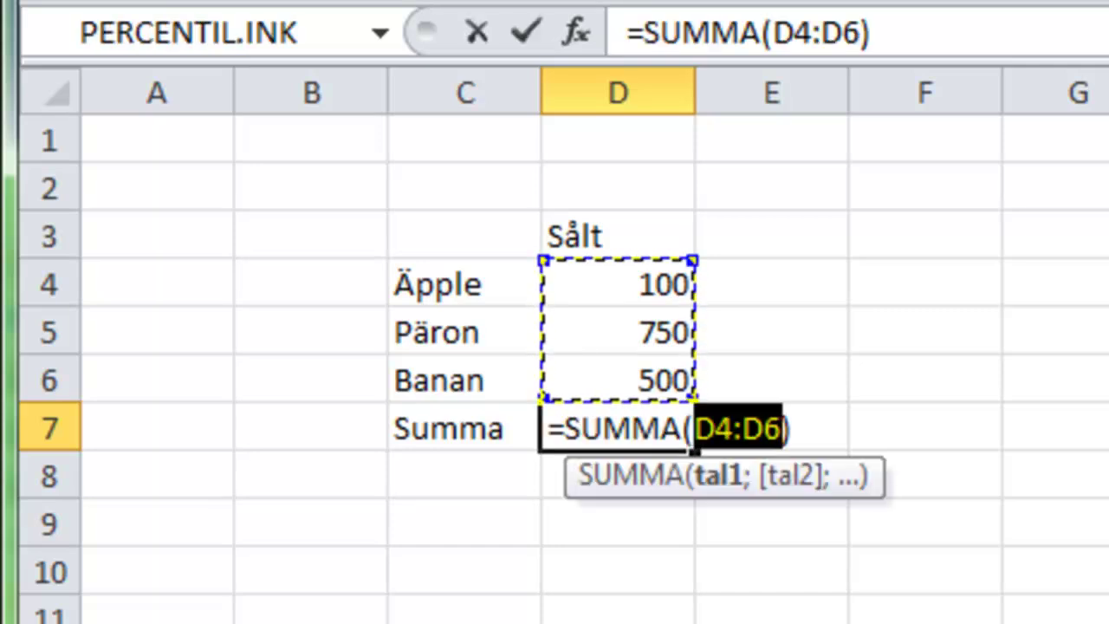
pyautogui.press('Return')
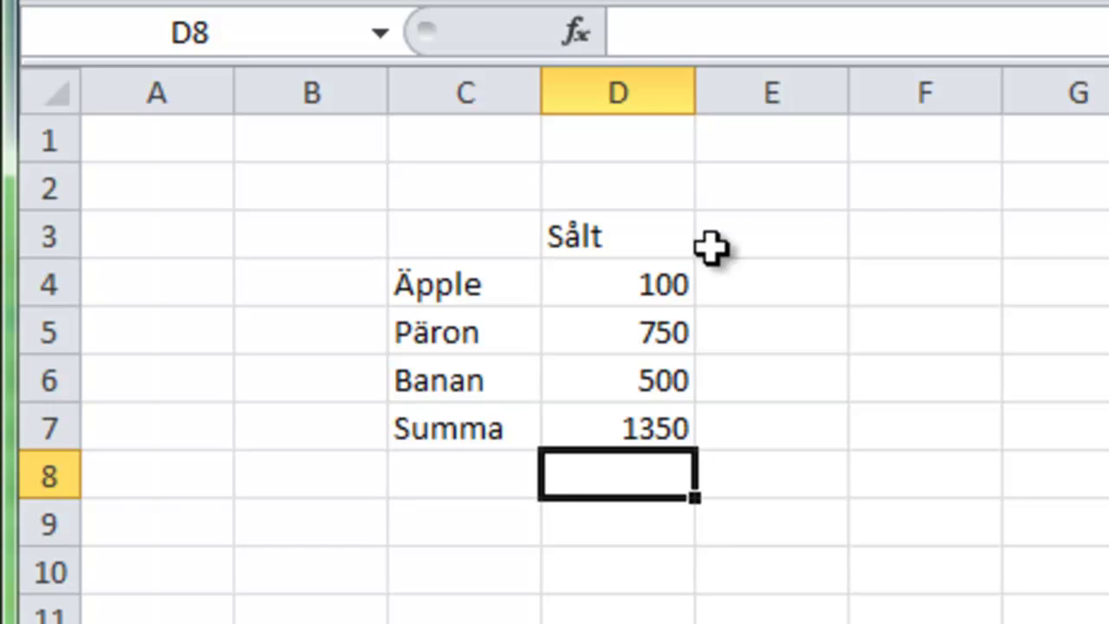
pyautogui.moveTo(633, 285); pyautogui.dragTo(638, 425)
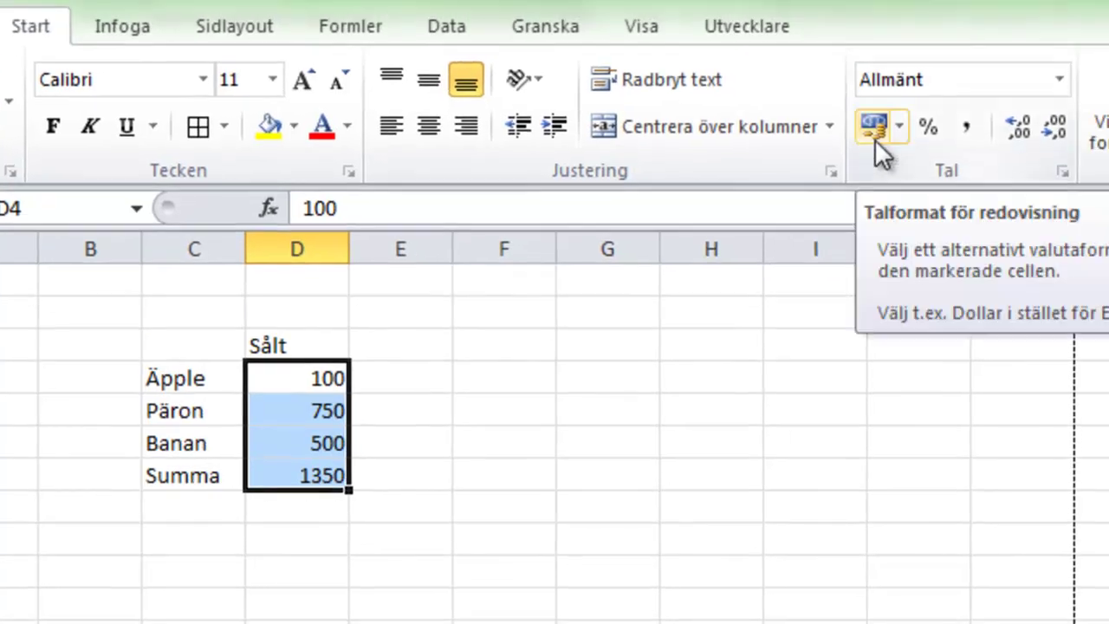
# Step: Format the amounts D4:D7 as accounting kr with no decimal places
pyautogui.click(874, 136)
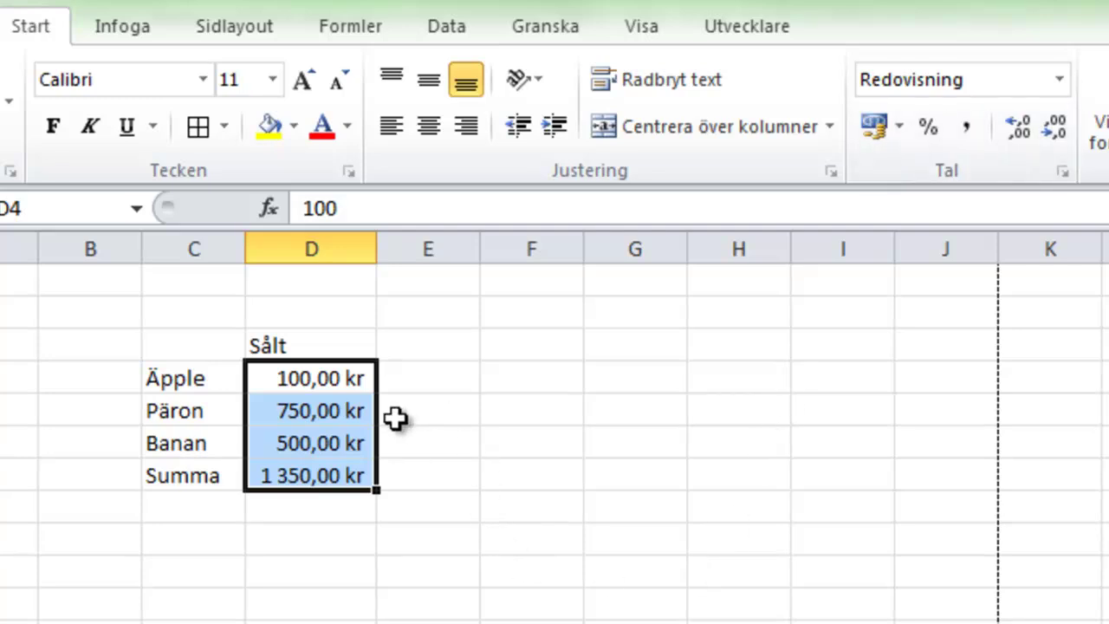
pyautogui.click(1054, 127)
pyautogui.click(1054, 127)
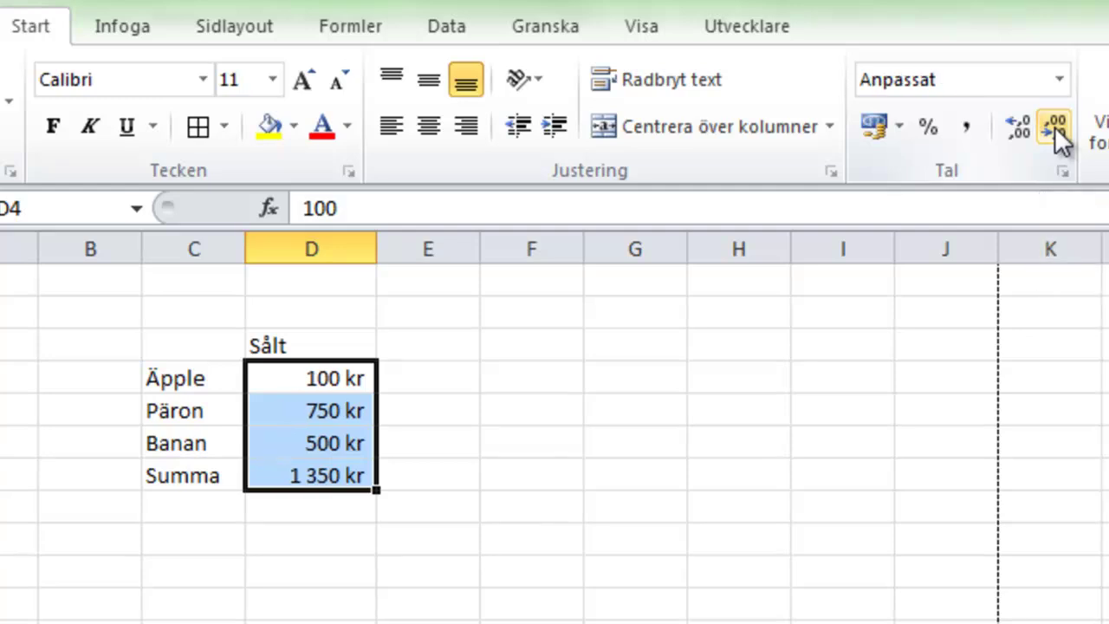
pyautogui.click(666, 563)
# Step: Make the Summa row C7:D7 bold with a top border (Övre kantlinje)
pyautogui.click(212, 475)
pyautogui.moveTo(211, 475); pyautogui.dragTo(312, 475)
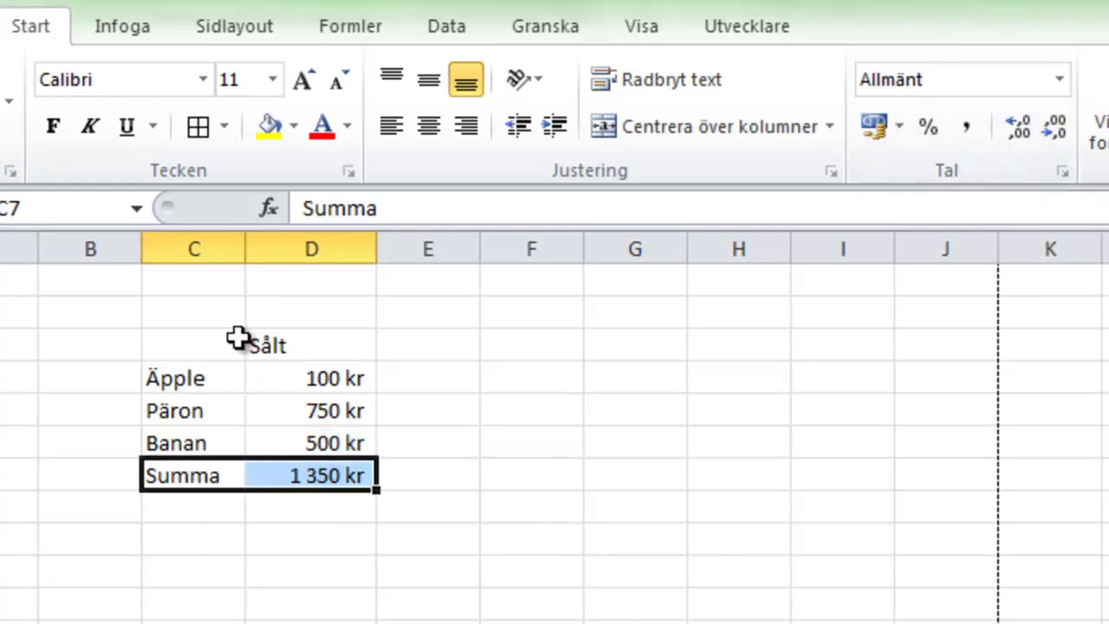
pyautogui.click(52, 126)
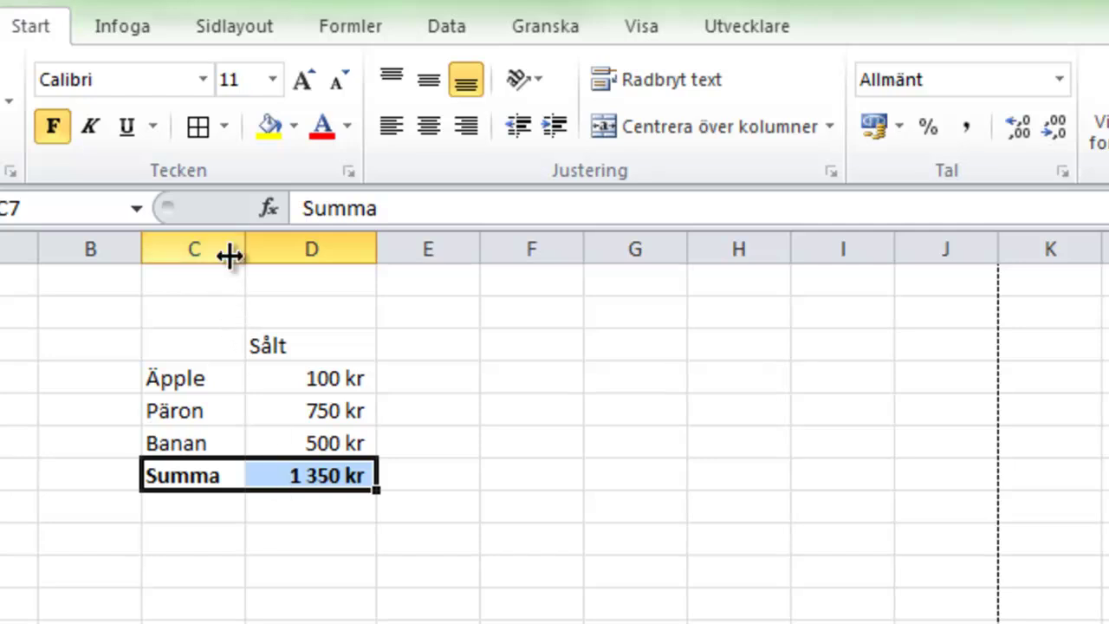
pyautogui.click(226, 126)
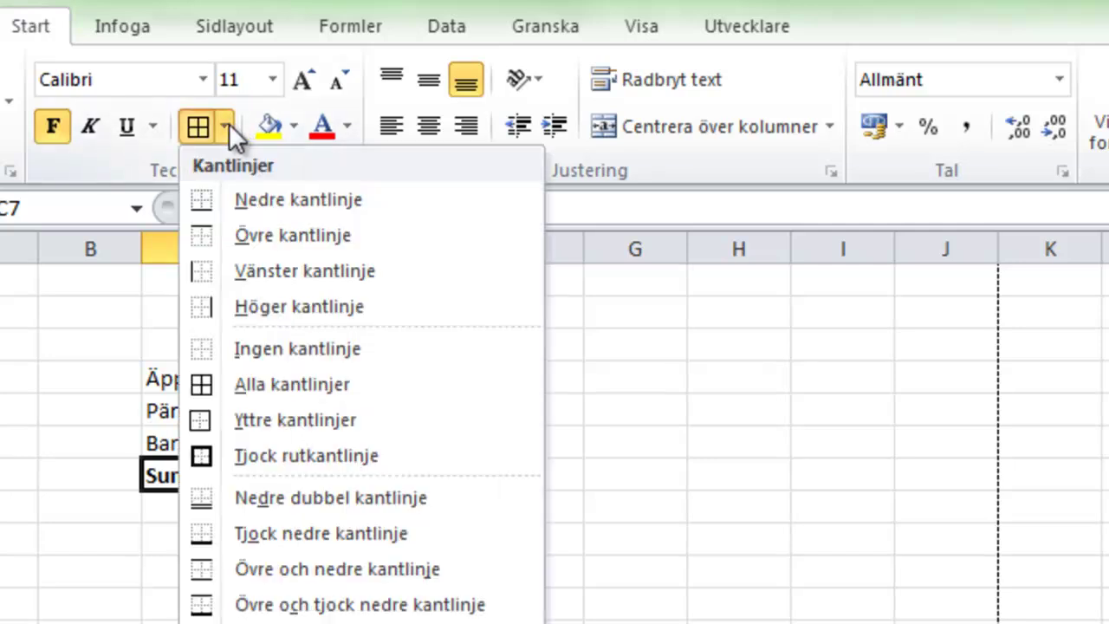
pyautogui.click(256, 238)
pyautogui.click(521, 534)
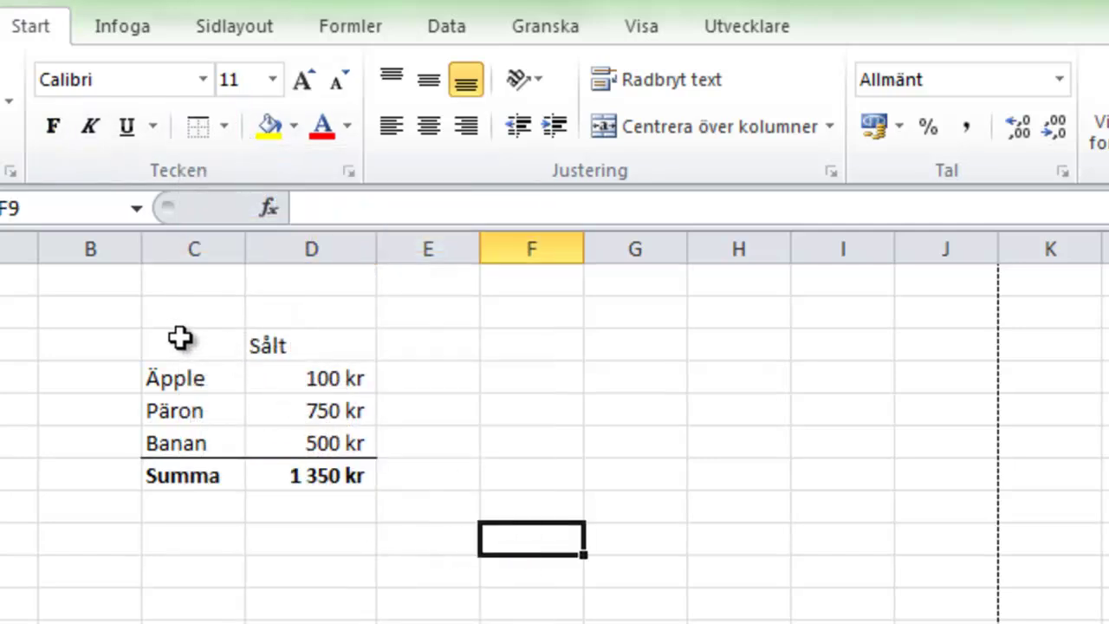
pyautogui.moveTo(180, 345); pyautogui.dragTo(302, 344)
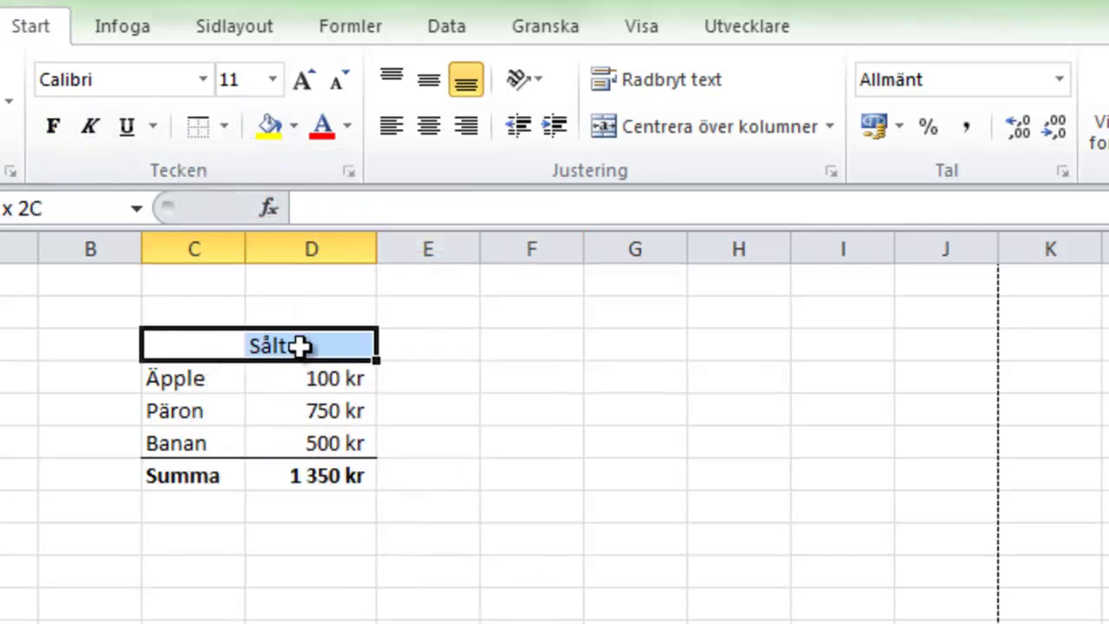
# Step: Shade the C3:D3 header row light blue, make it bold, and enter 'Frukt' in C3
pyautogui.click(293, 126)
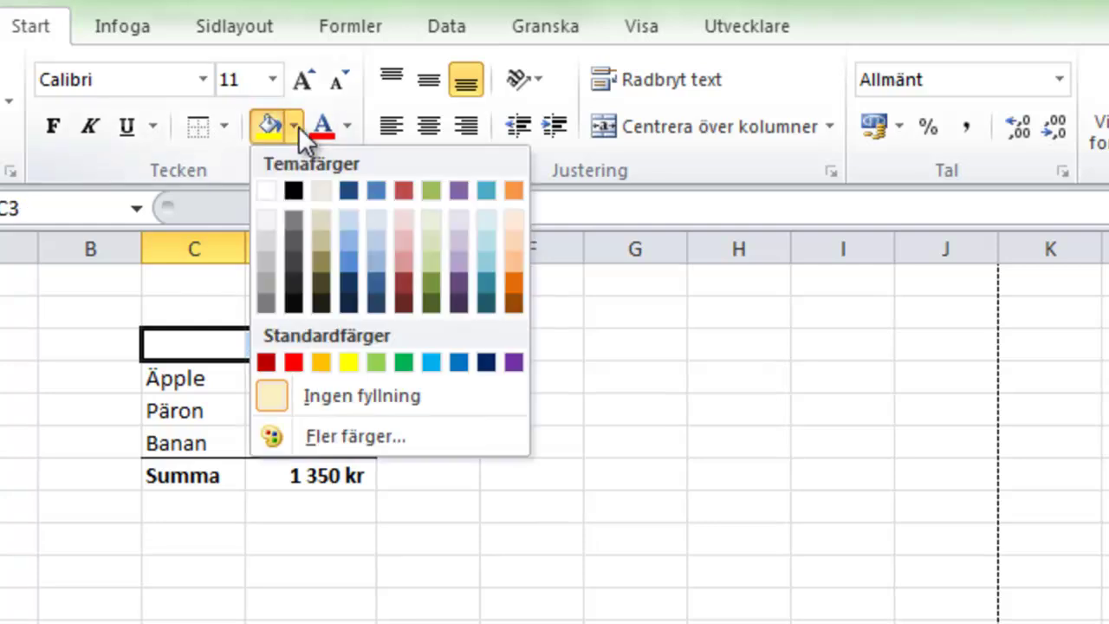
pyautogui.click(376, 226)
pyautogui.click(54, 128)
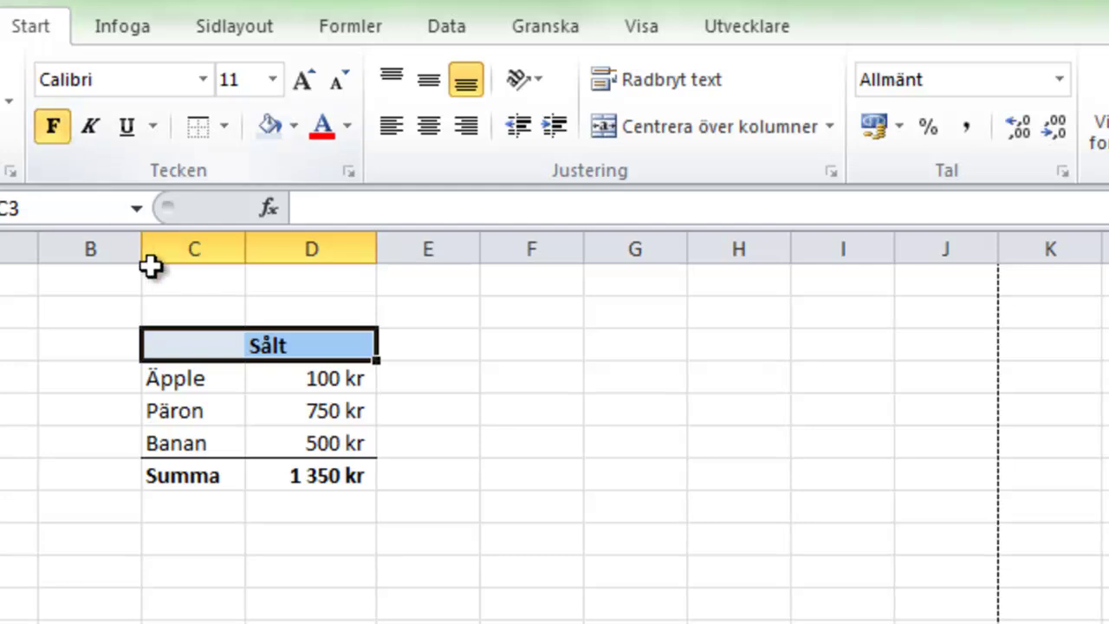
pyautogui.click(185, 347)
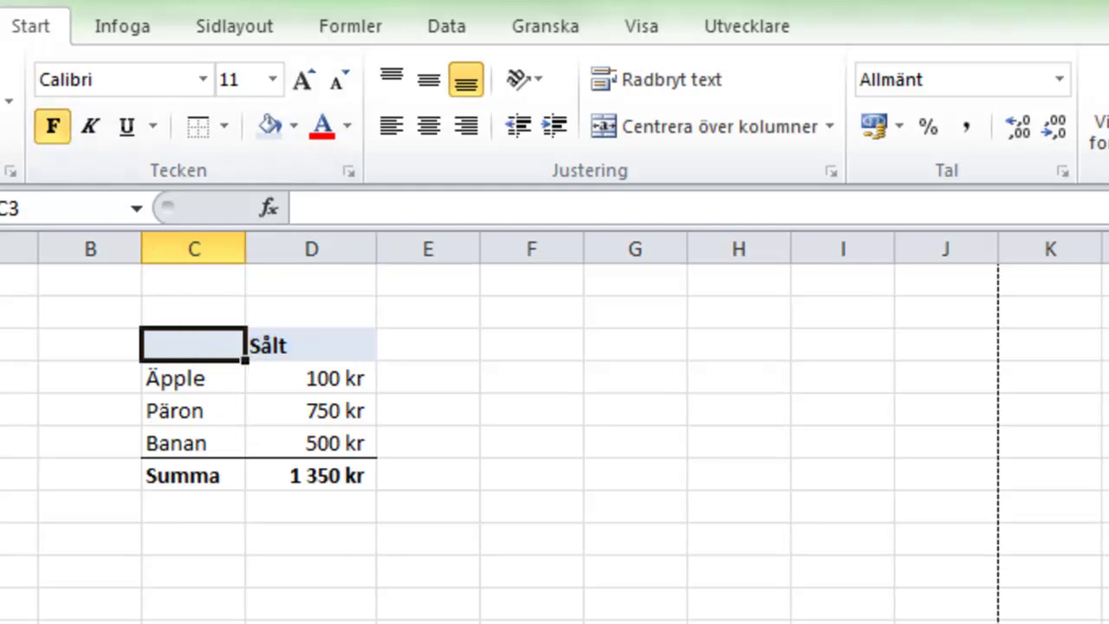
pyautogui.write('Fru')
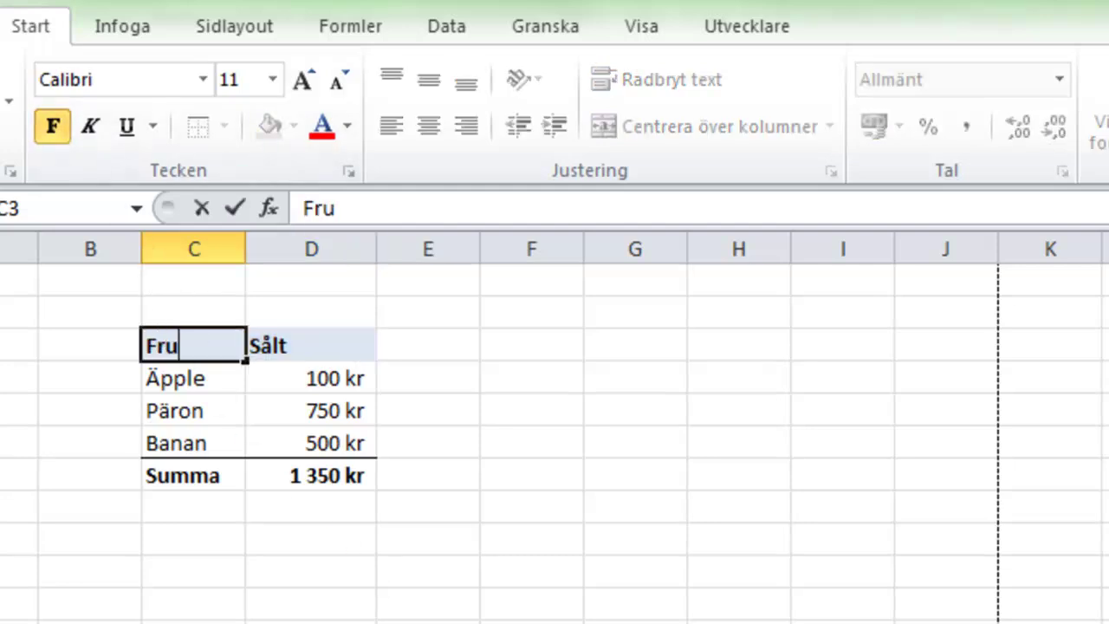
pyautogui.write('kt')
pyautogui.click(311, 346)
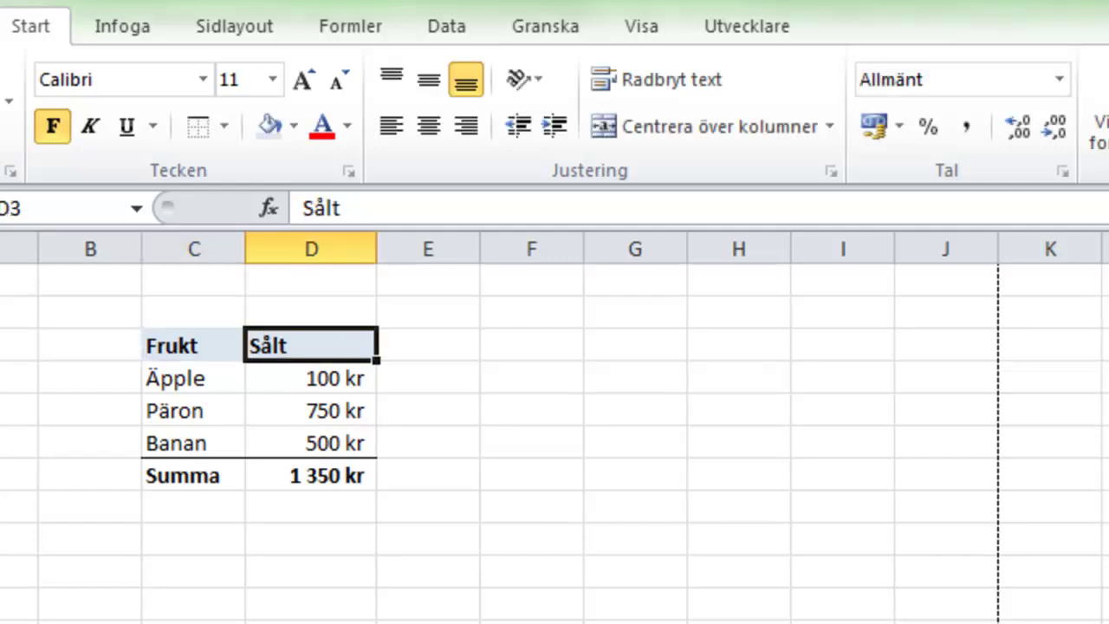
# Step: Centre-align the Sålt header in D3
pyautogui.click(467, 125)
pyautogui.moveTo(545, 458); pyautogui.dragTo(517, 487)
pyautogui.click(305, 355)
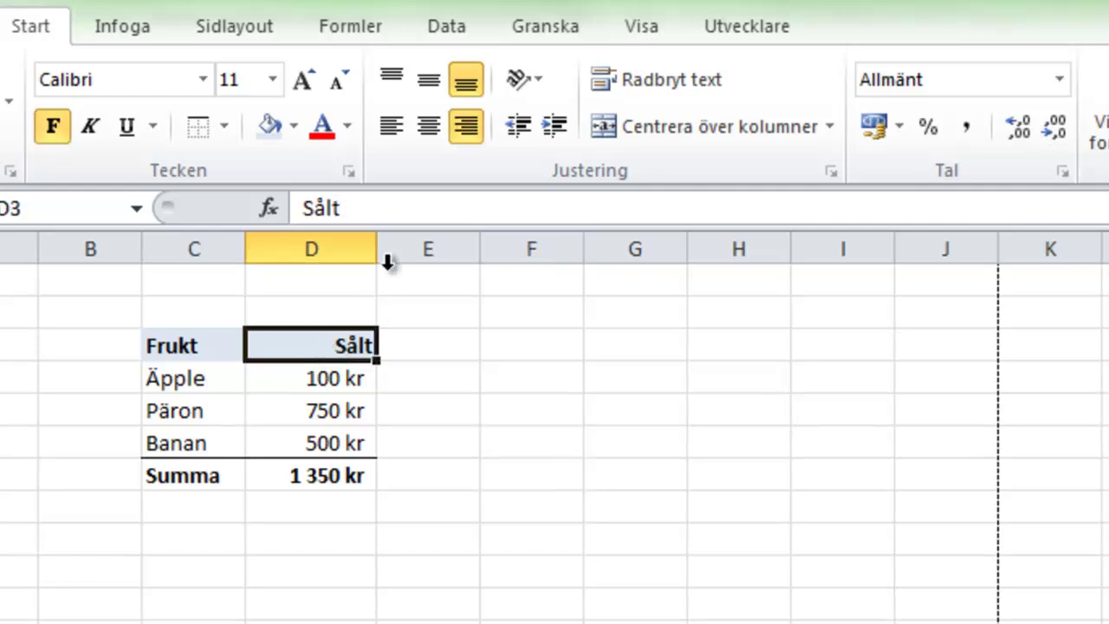
pyautogui.click(427, 126)
pyautogui.click(601, 433)
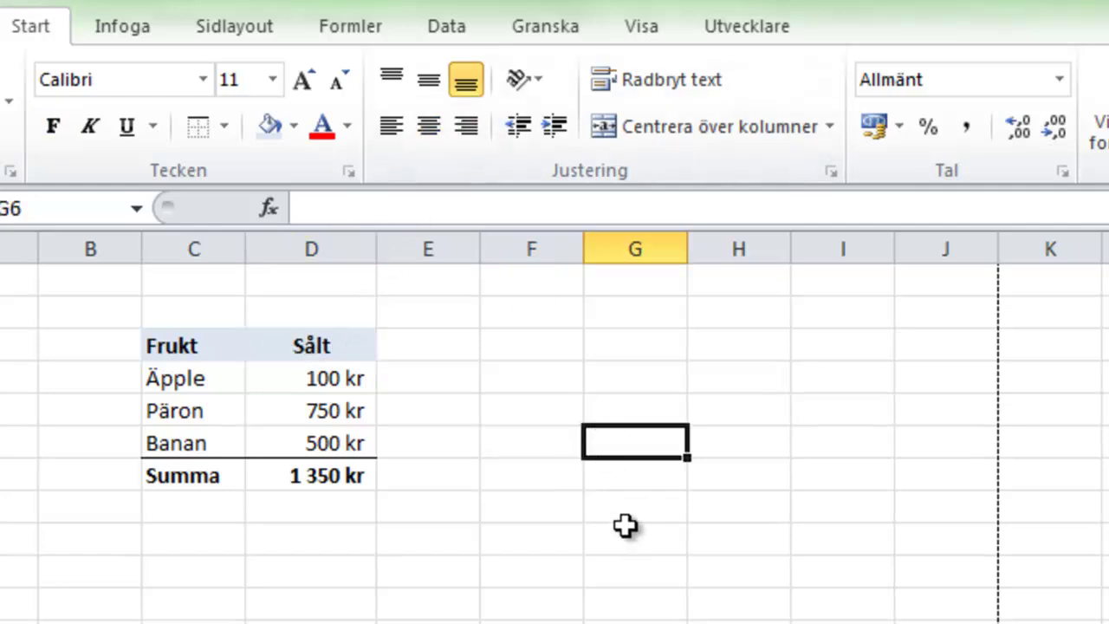